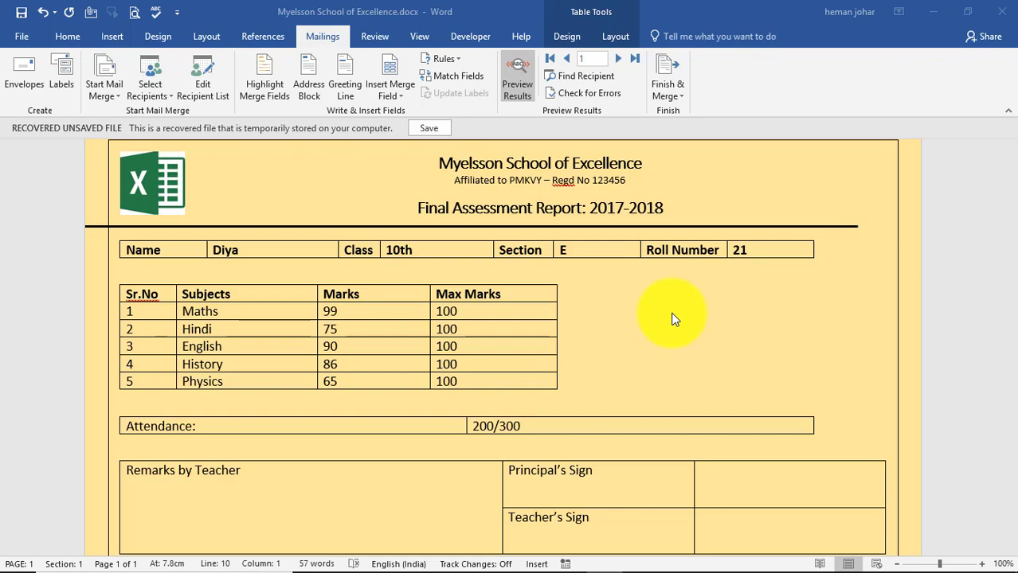
# Step: Bring up the Excel workbook with the six students' names, class, attendance and subject marks
pyautogui.click(386, 559)
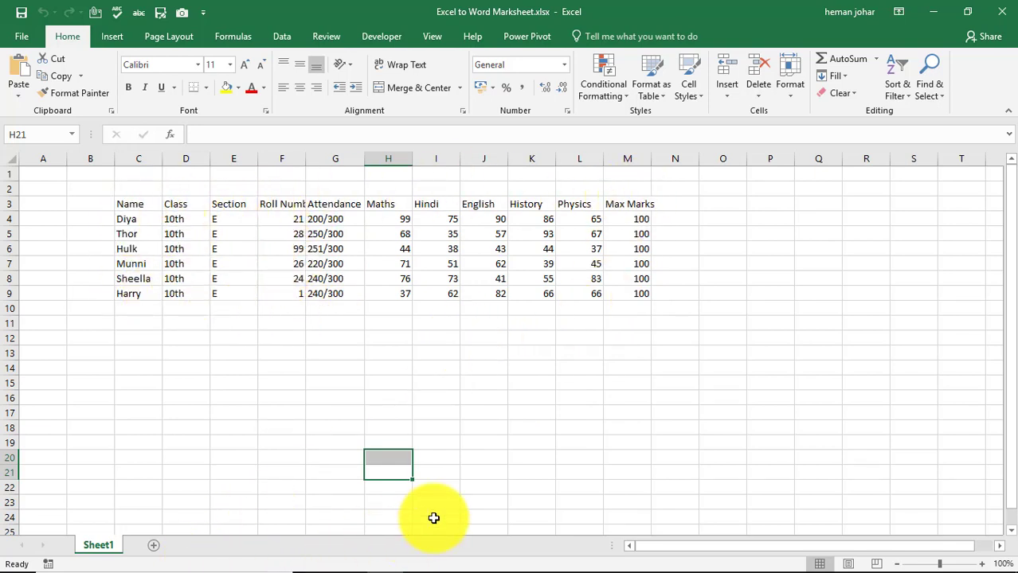
pyautogui.moveTo(567, 559)
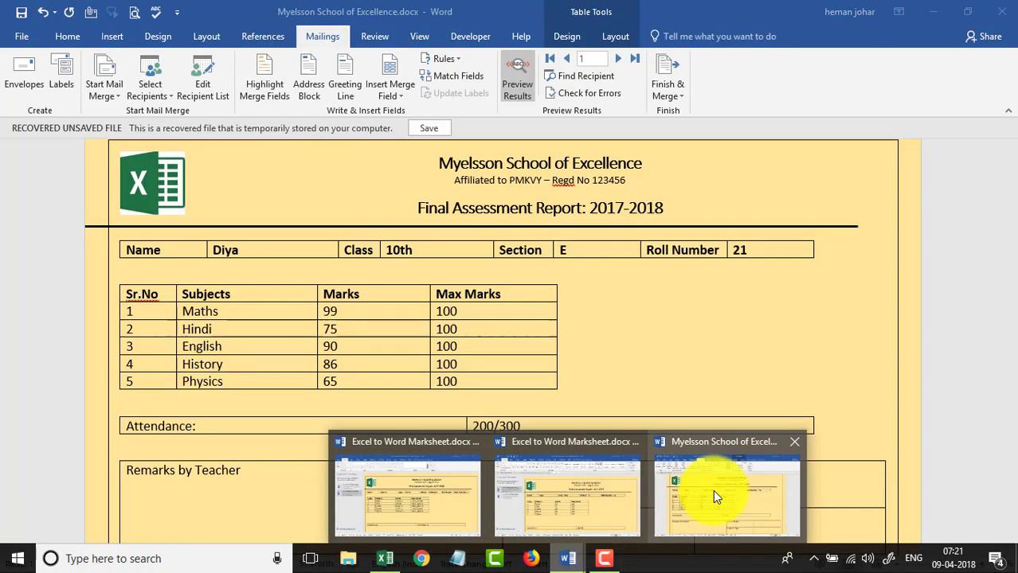
pyautogui.click(713, 490)
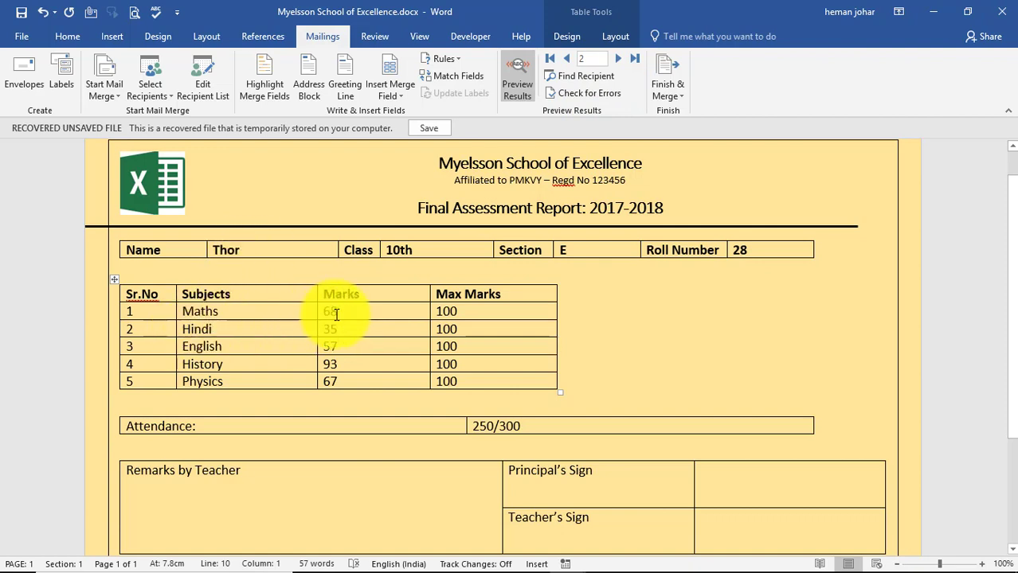
pyautogui.click(637, 58)
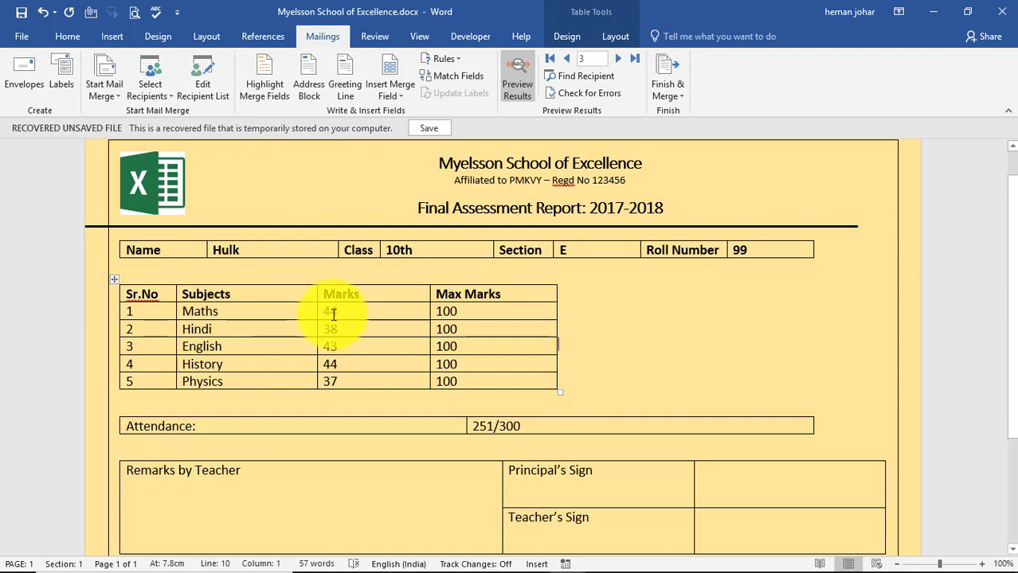
pyautogui.click(618, 60)
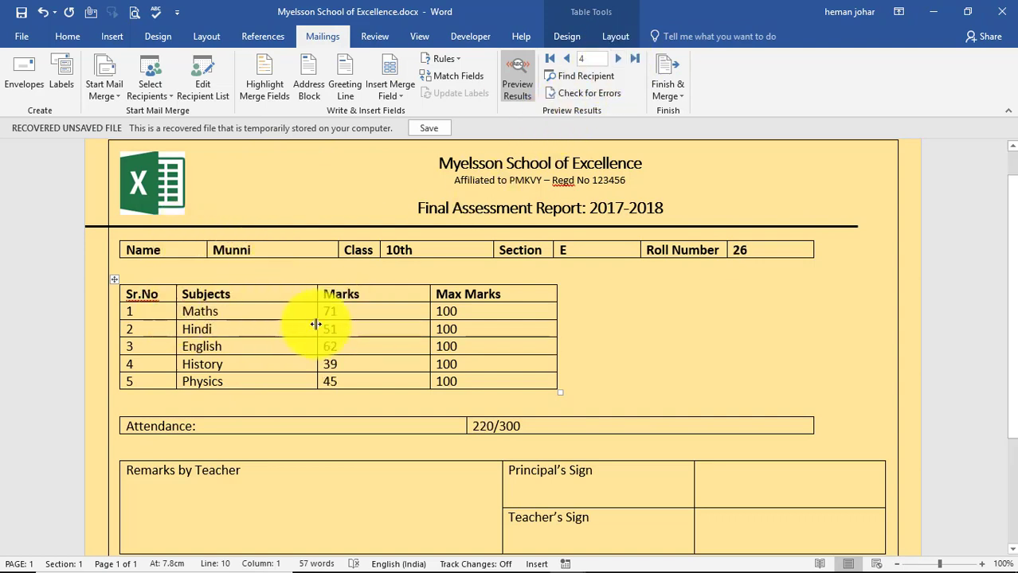
pyautogui.click(618, 59)
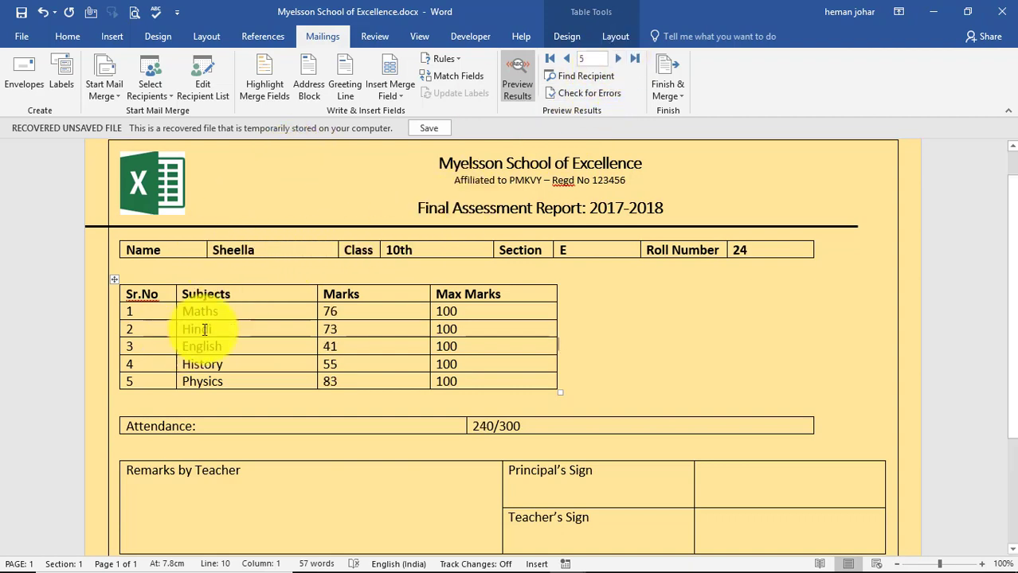
pyautogui.click(617, 59)
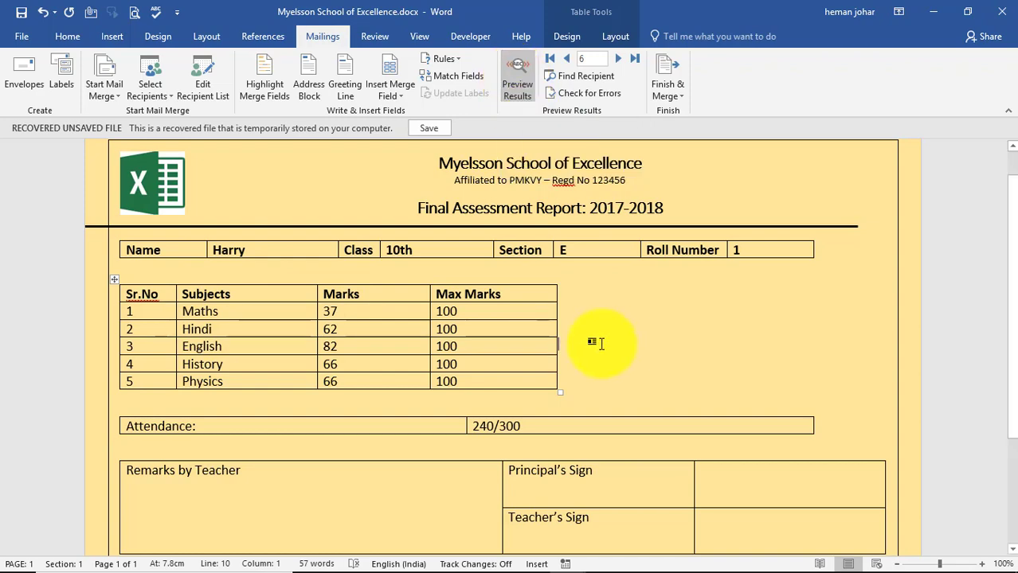
pyautogui.scroll(-5, 669, 335)
pyautogui.scroll(6, 647, 341)
pyautogui.click(550, 61)
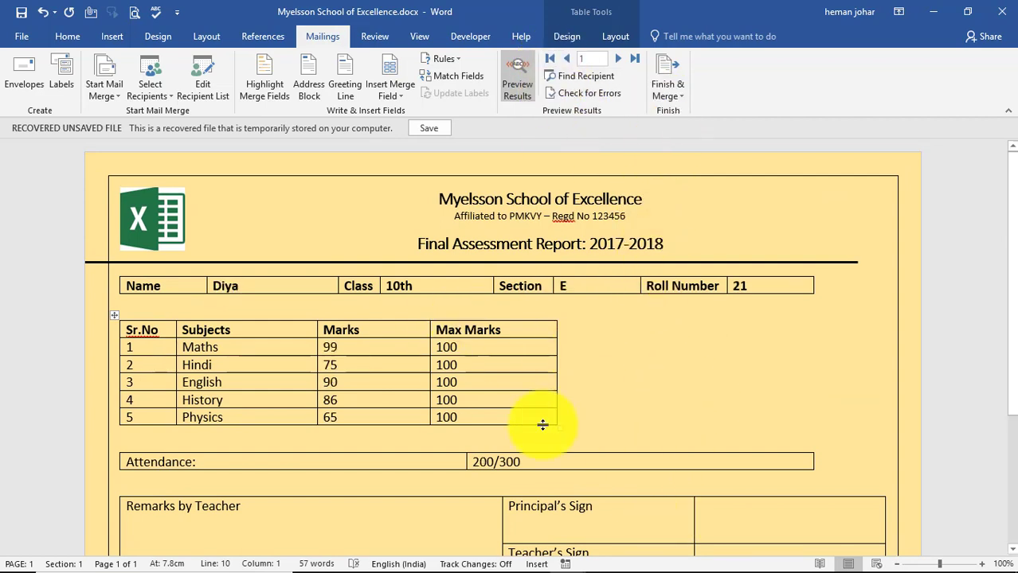
# Step: Merge all student records into a new editable document, Letters1
pyautogui.scroll(-3, 557, 390)
pyautogui.scroll(-2, 579, 394)
pyautogui.scroll(1, 575, 394)
pyautogui.scroll(4, 579, 395)
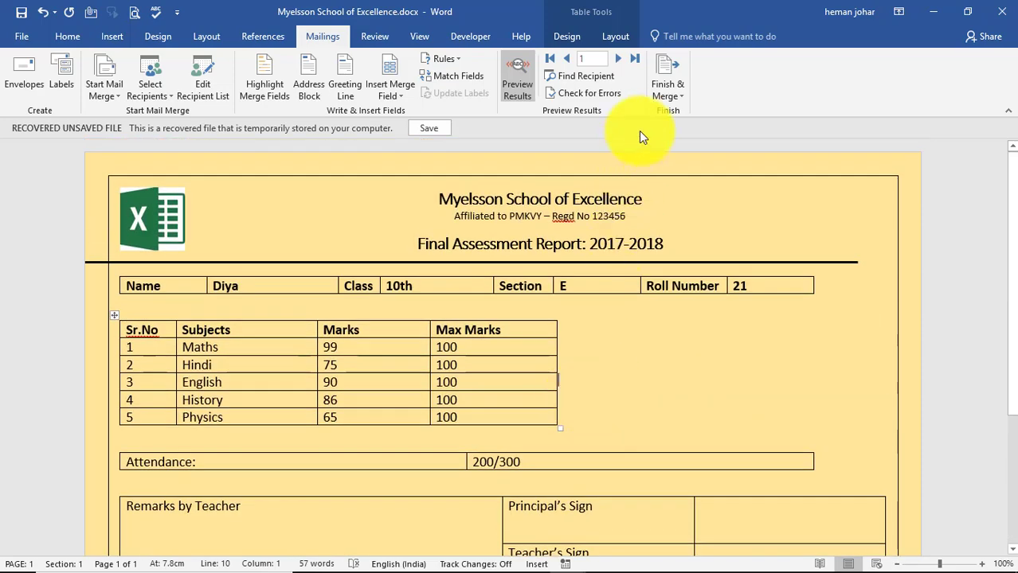
pyautogui.click(660, 65)
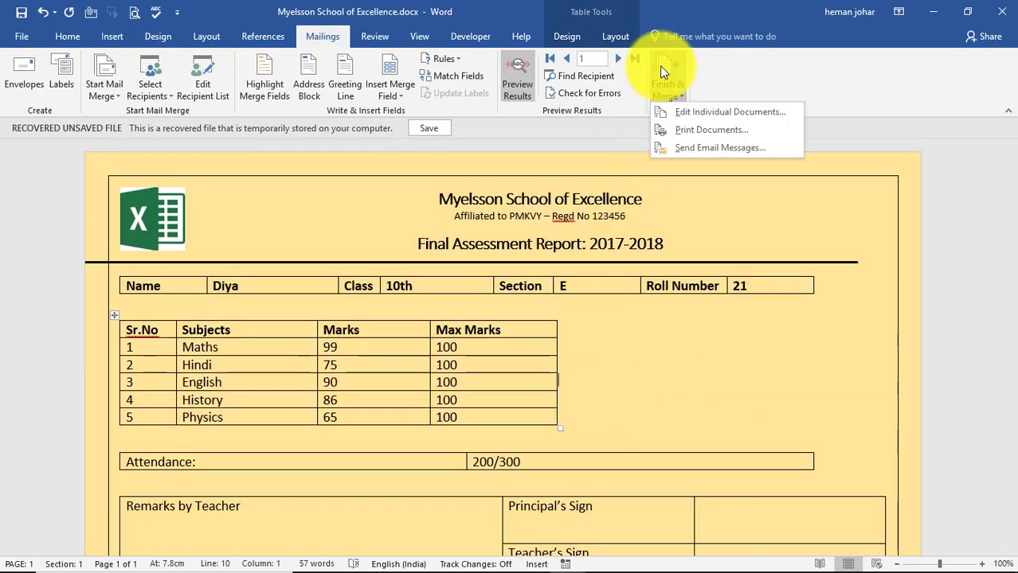
pyautogui.click(695, 117)
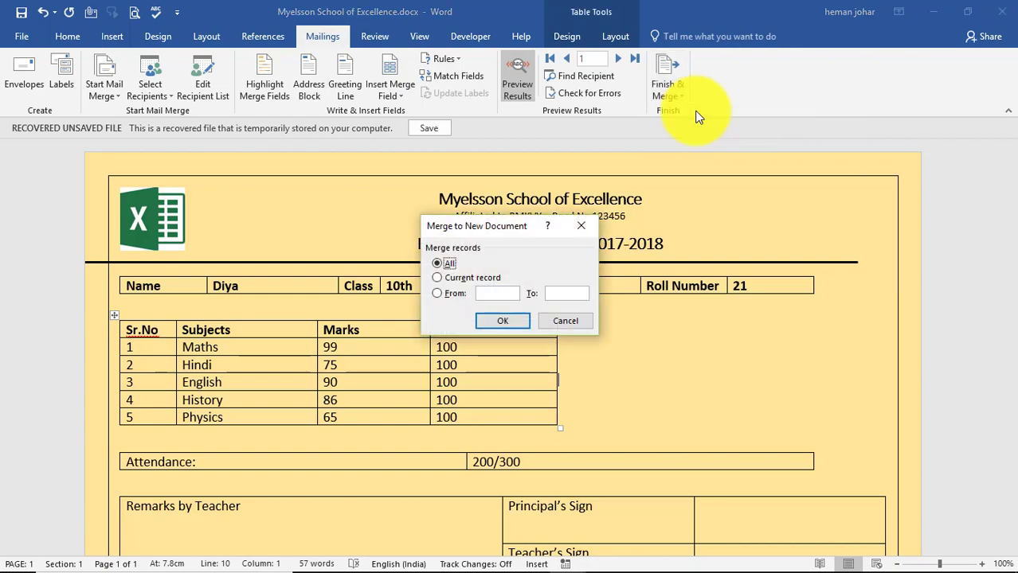
pyautogui.click(497, 321)
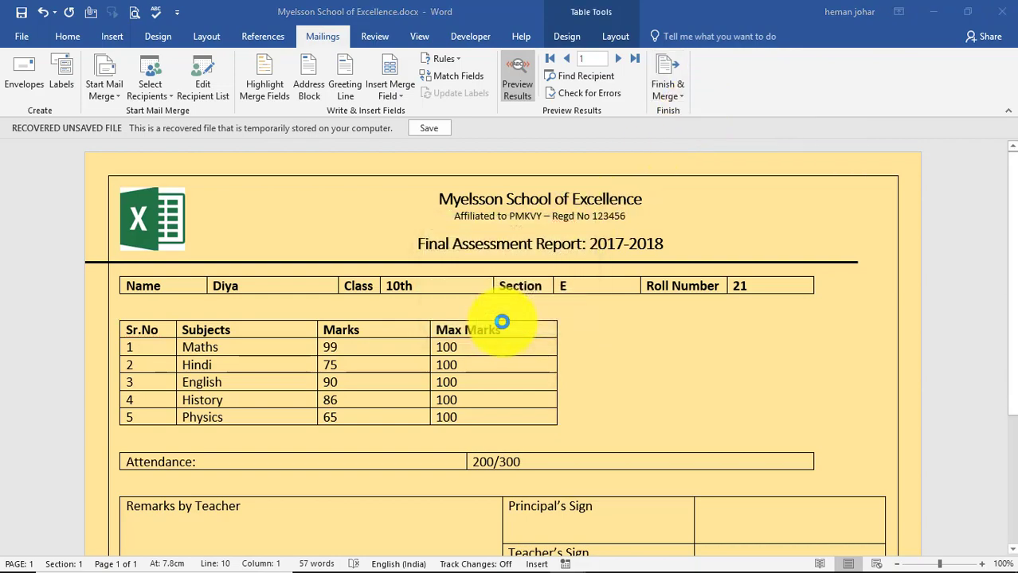
# Step: Scroll through the six merged mark sheet pages in Letters1
pyautogui.scroll(-7, 575, 335)
pyautogui.scroll(-4, 572, 338)
pyautogui.scroll(-4, 571, 340)
pyautogui.scroll(-9, 574, 342)
pyautogui.scroll(-3, 573, 342)
pyautogui.scroll(-10, 573, 342)
pyautogui.scroll(-3, 571, 346)
pyautogui.scroll(-8, 571, 350)
pyautogui.scroll(-9, 572, 351)
pyautogui.scroll(-7, 567, 345)
pyautogui.scroll(-6, 567, 335)
pyautogui.scroll(-2, 563, 352)
pyautogui.scroll(5, 560, 353)
pyautogui.scroll(9, 558, 349)
pyautogui.scroll(6, 558, 349)
pyautogui.scroll(9, 558, 353)
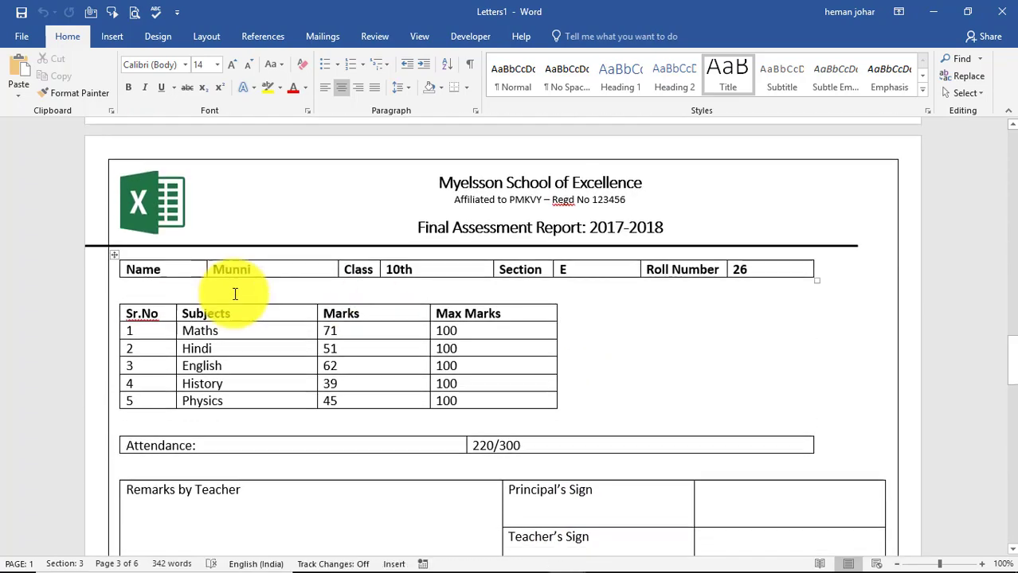
pyautogui.scroll(-10, 263, 296)
pyautogui.scroll(-4, 268, 301)
pyautogui.scroll(-4, 267, 301)
pyautogui.scroll(-4, 284, 312)
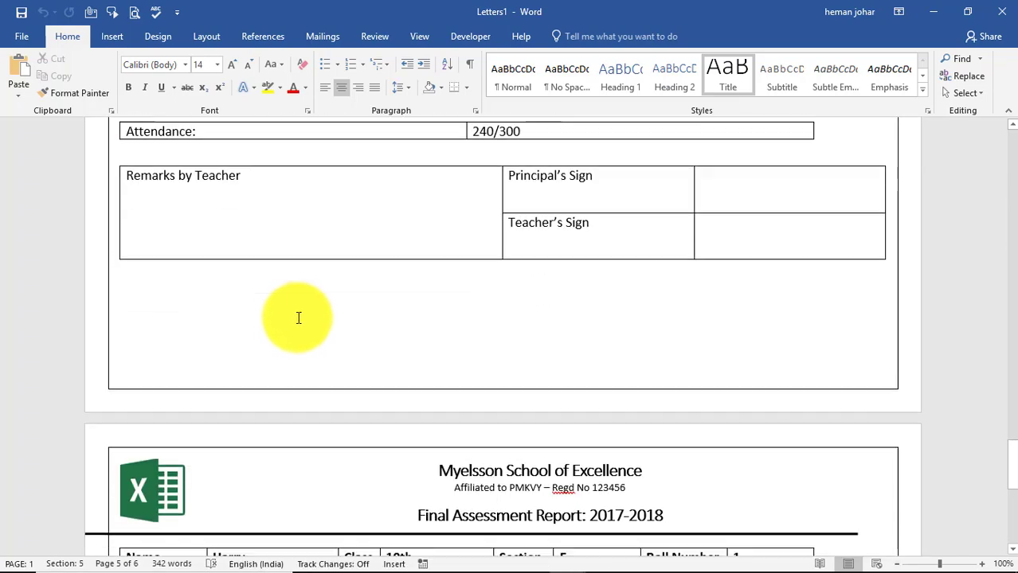
pyautogui.scroll(-2, 302, 318)
pyautogui.scroll(-3, 314, 313)
pyautogui.scroll(-5, 323, 320)
pyautogui.scroll(-10, 330, 320)
pyautogui.scroll(-10, 329, 320)
pyautogui.scroll(-10, 330, 321)
pyautogui.scroll(-10, 331, 322)
pyautogui.scroll(-10, 331, 321)
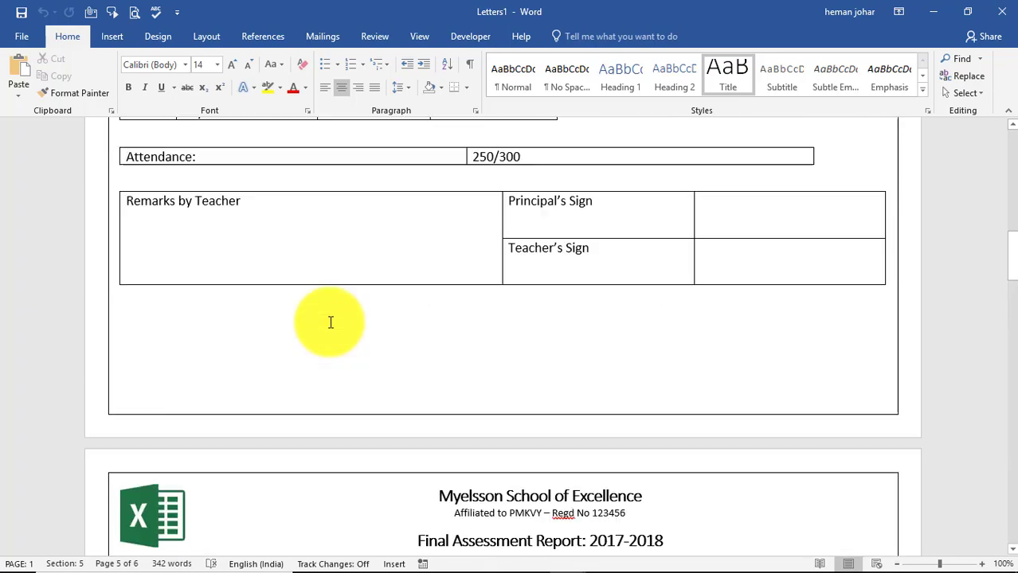
pyautogui.scroll(-10, 331, 321)
pyautogui.scroll(-4, 330, 322)
# Step: Return to the top of Letters1 and close it without saving
pyautogui.hotkey('ctrl', 'Home')
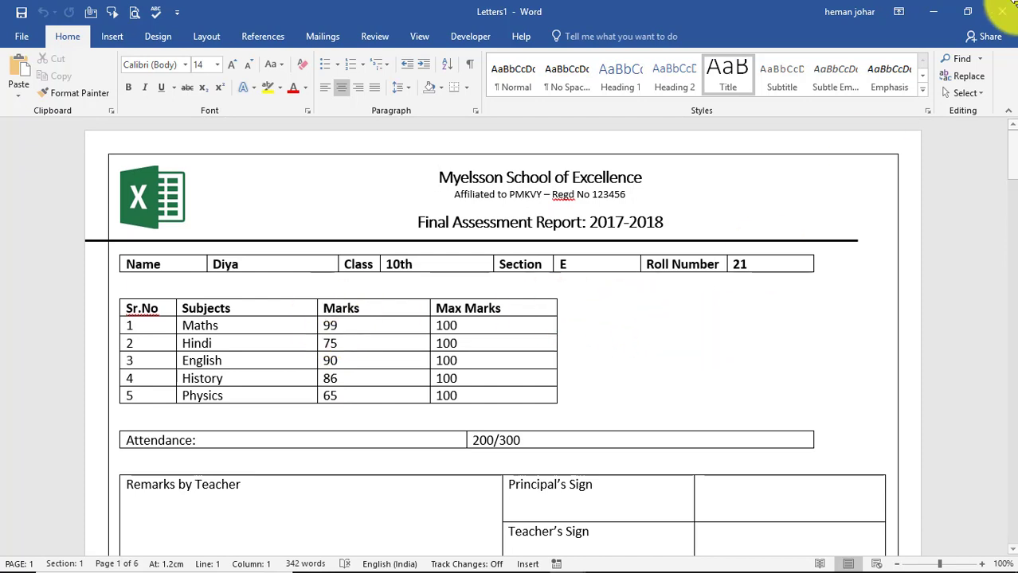
pyautogui.click(1002, 17)
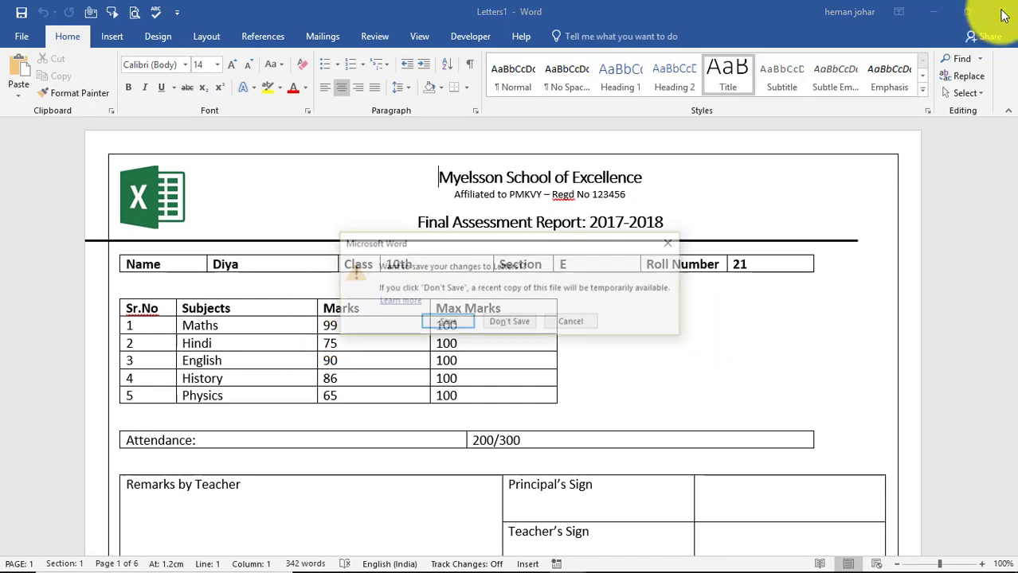
pyautogui.click(511, 321)
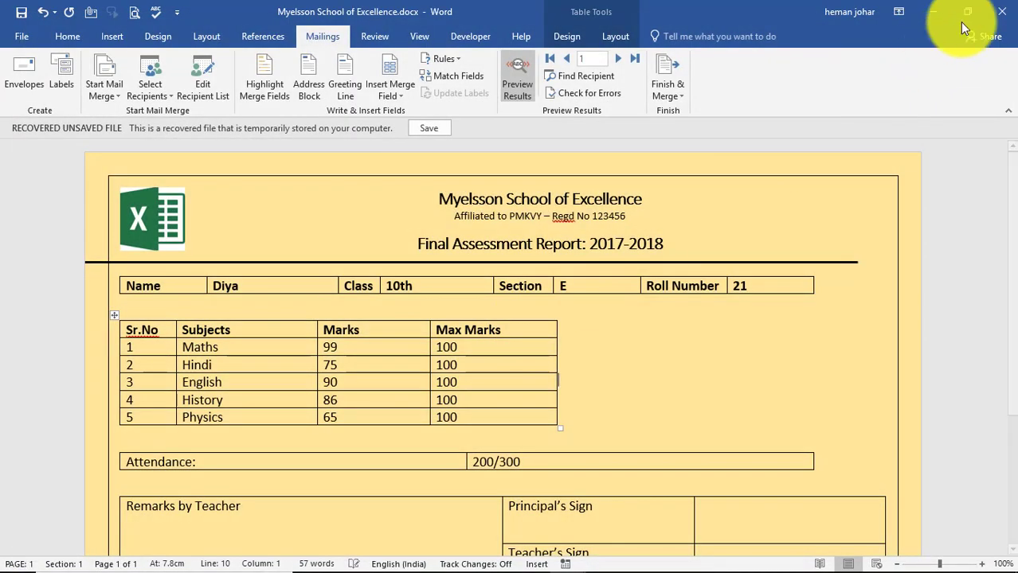
pyautogui.moveTo(567, 558)
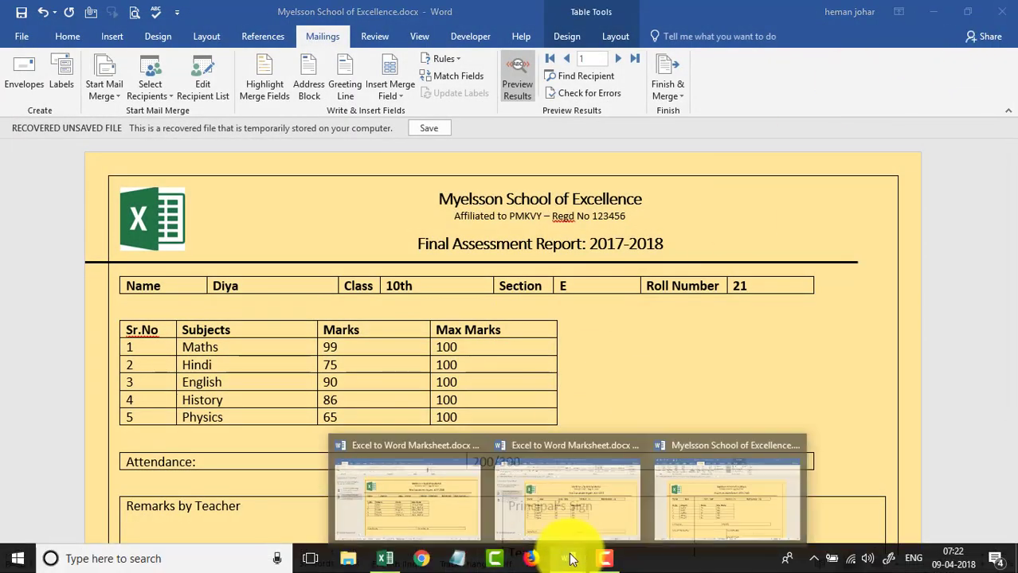
# Step: Close the recovered template copy without saving and bring up the Excel marks workbook
pyautogui.click(471, 439)
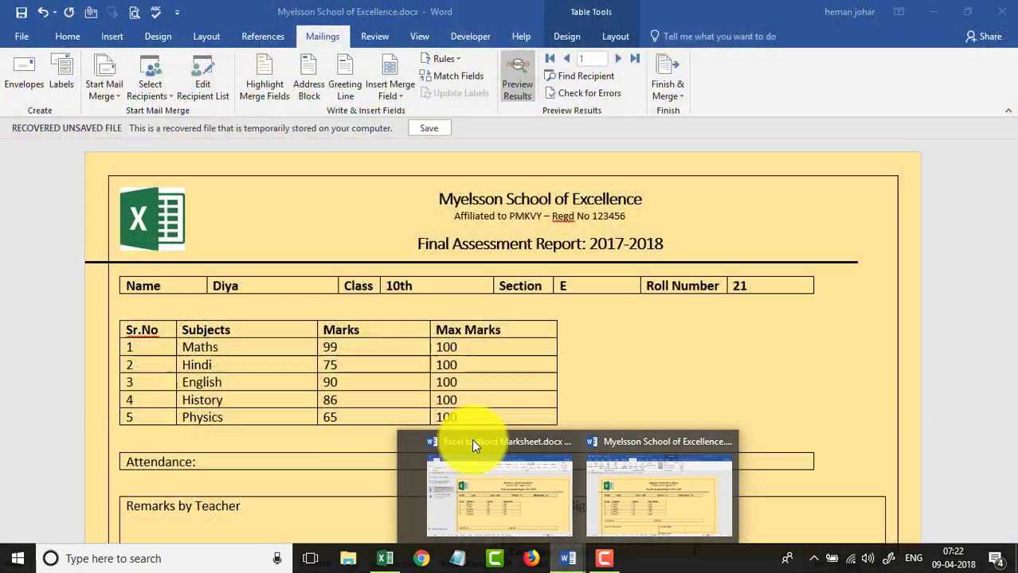
pyautogui.click(553, 442)
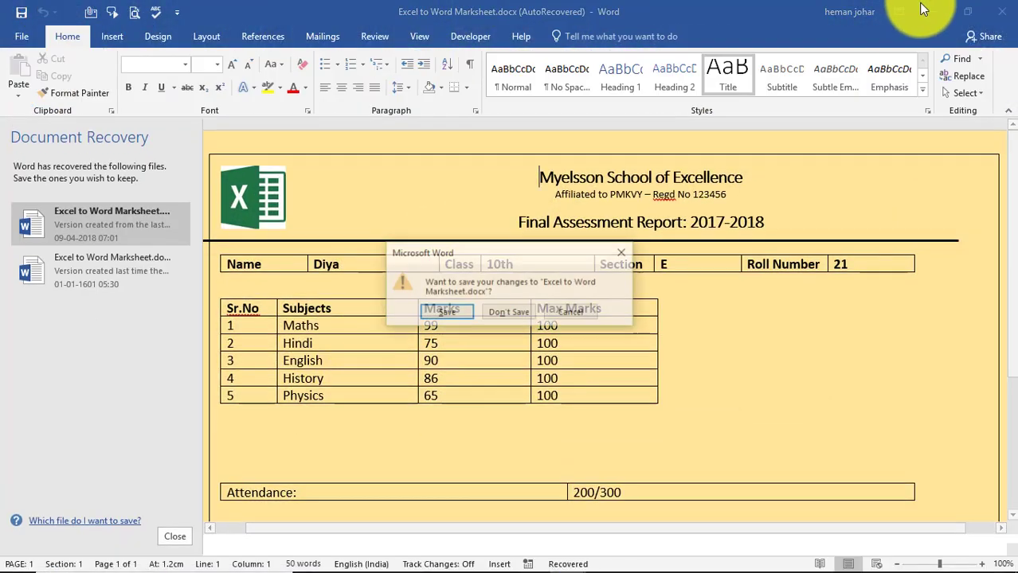
pyautogui.click(507, 312)
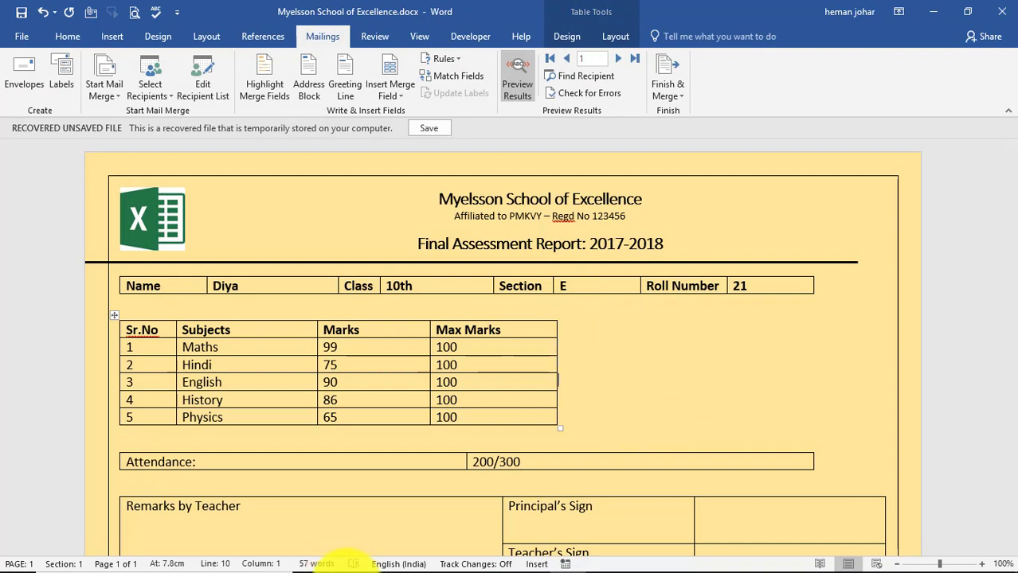
pyautogui.click(386, 559)
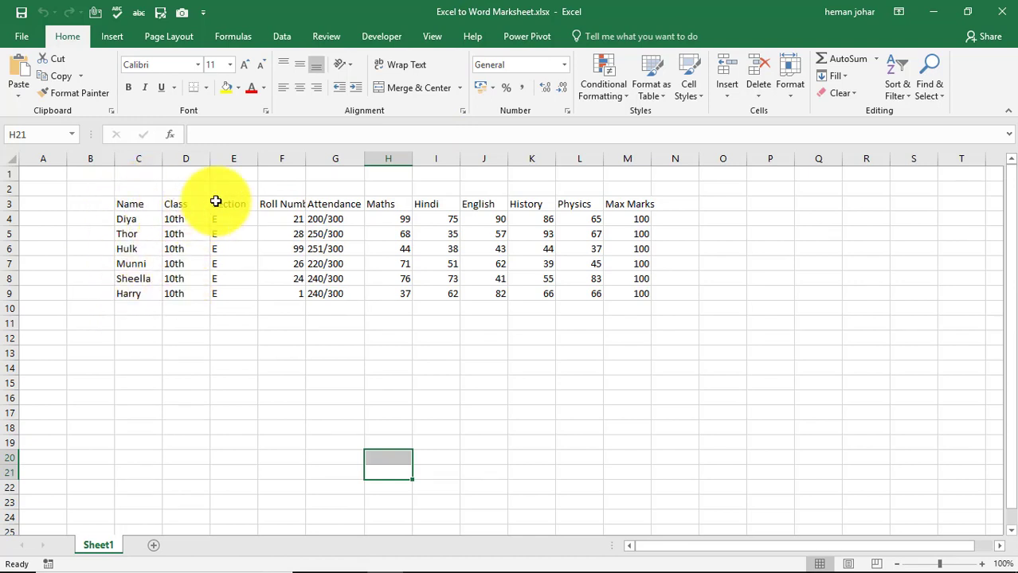
# Step: Point out the Attendance heading G3 and marks cells H4, I7, L5 and J7
pyautogui.click(335, 202)
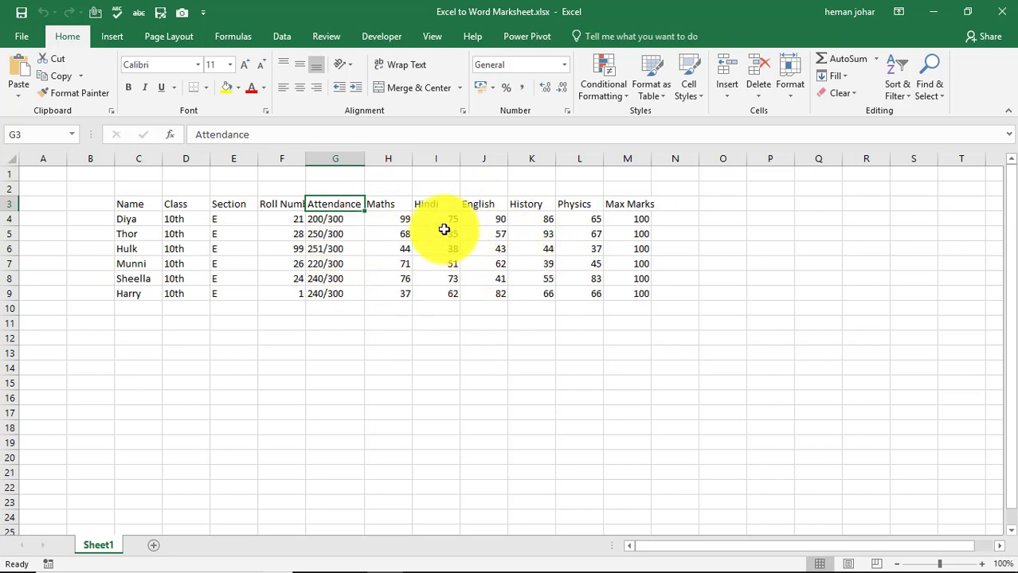
pyautogui.click(393, 219)
pyautogui.click(436, 263)
pyautogui.click(562, 236)
pyautogui.click(487, 257)
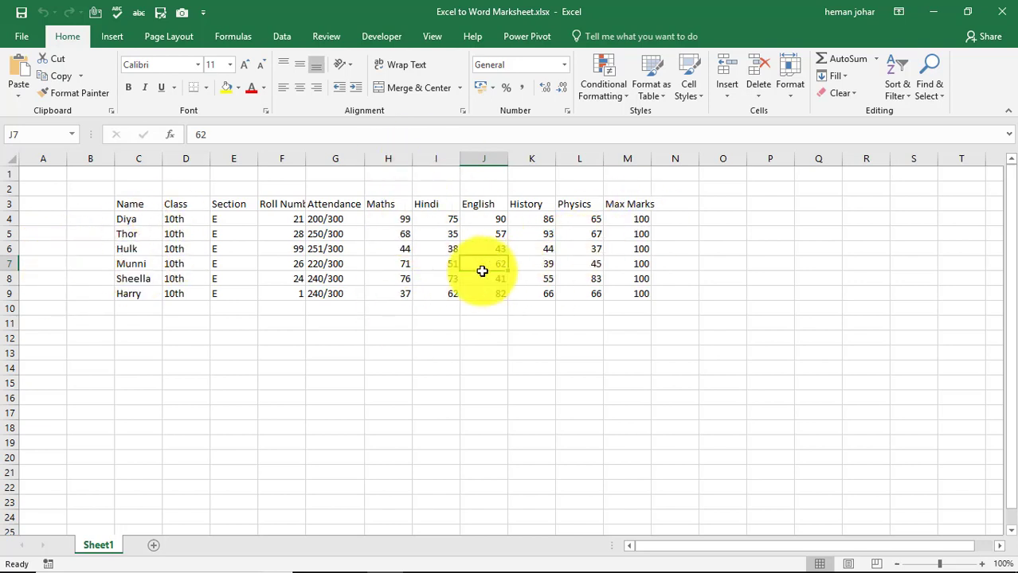
pyautogui.click(390, 219)
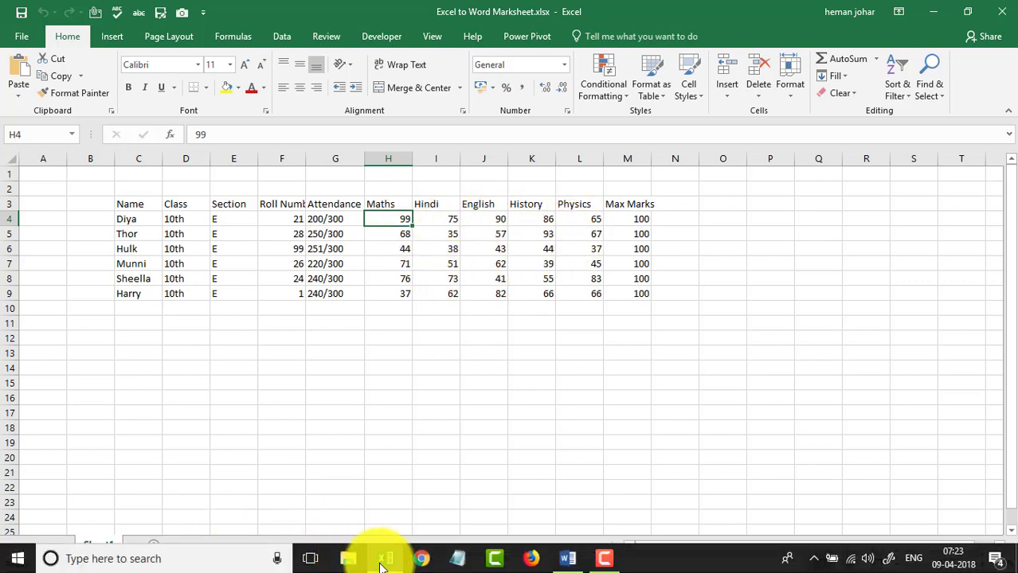
# Step: Back in the Word mark sheet template, browse the Home and Insert ribbons and select the top Excel logo
pyautogui.click(569, 563)
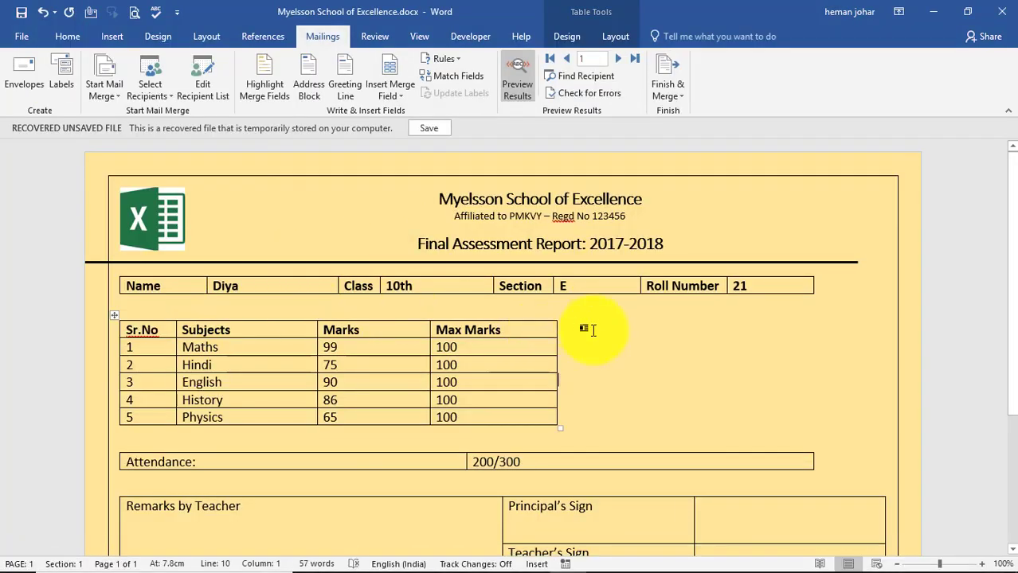
pyautogui.scroll(-3, 669, 358)
pyautogui.scroll(-1, 661, 341)
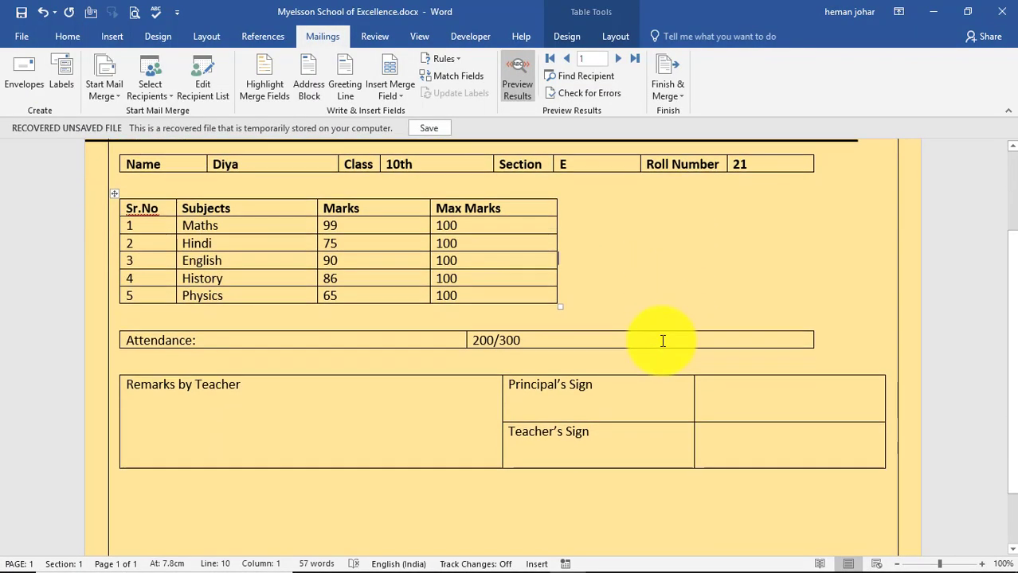
pyautogui.scroll(2, 637, 318)
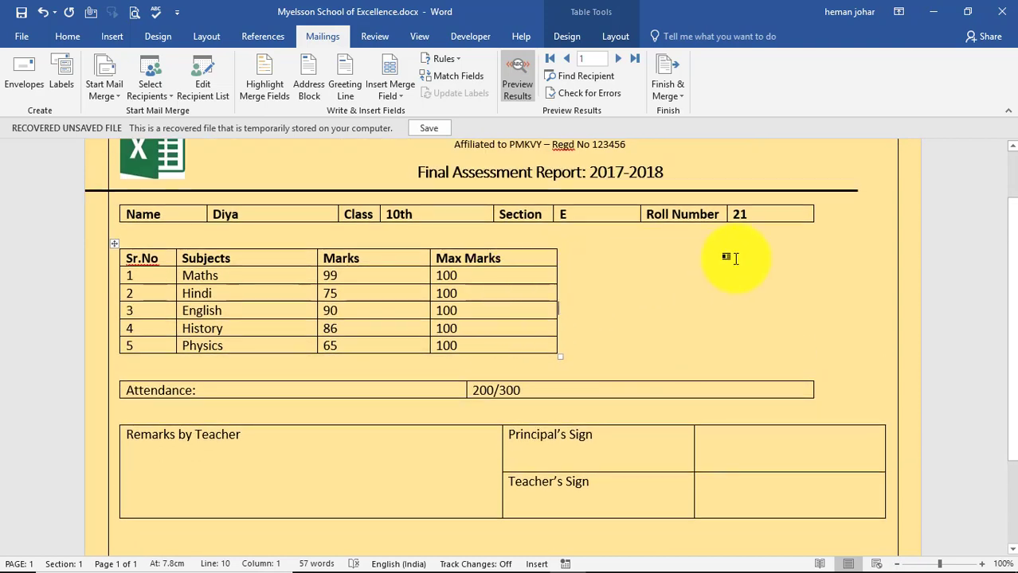
pyautogui.click(73, 33)
pyautogui.click(110, 37)
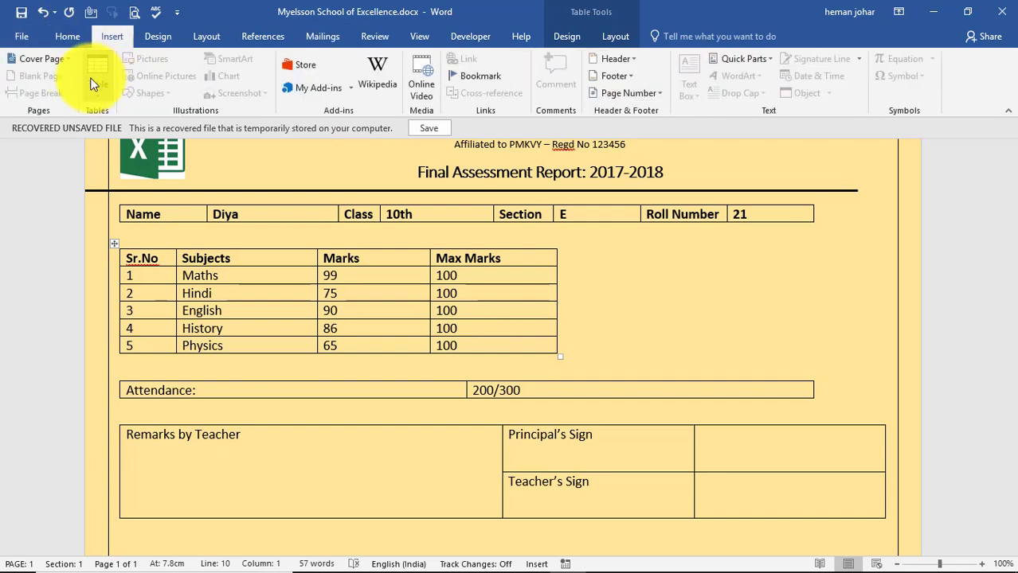
pyautogui.click(141, 214)
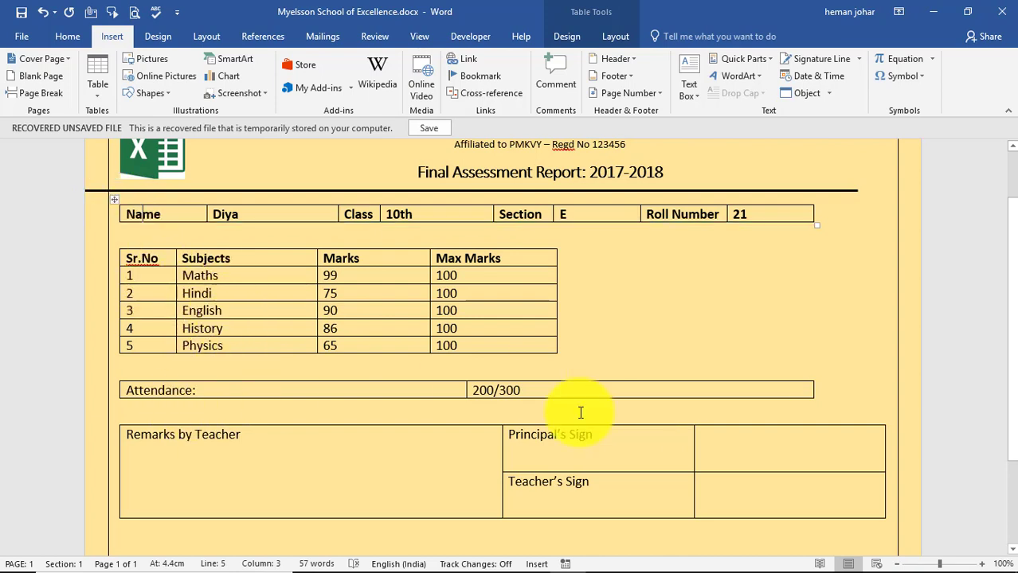
pyautogui.scroll(2, 692, 481)
pyautogui.moveTo(494, 286)
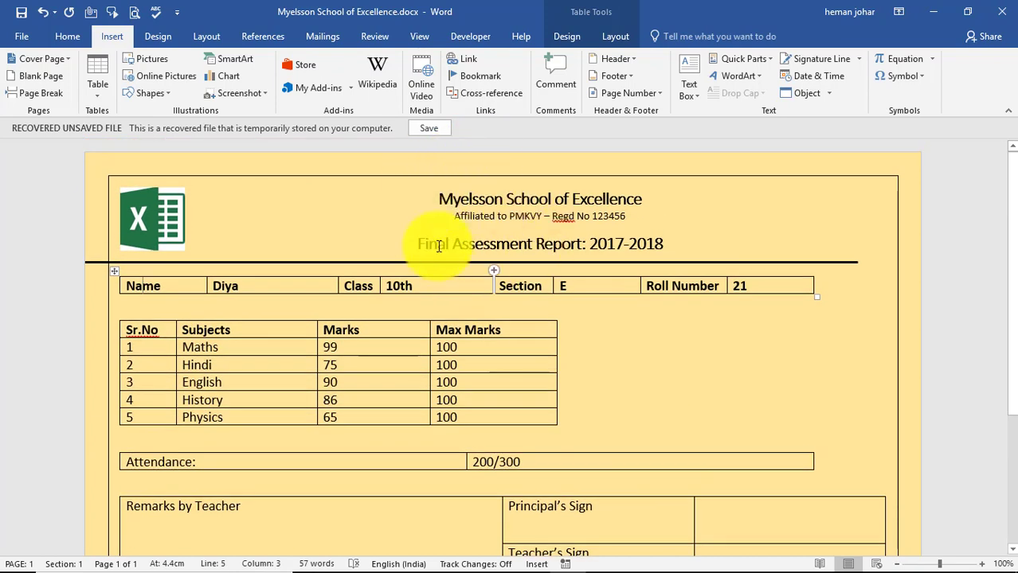
pyautogui.click(159, 231)
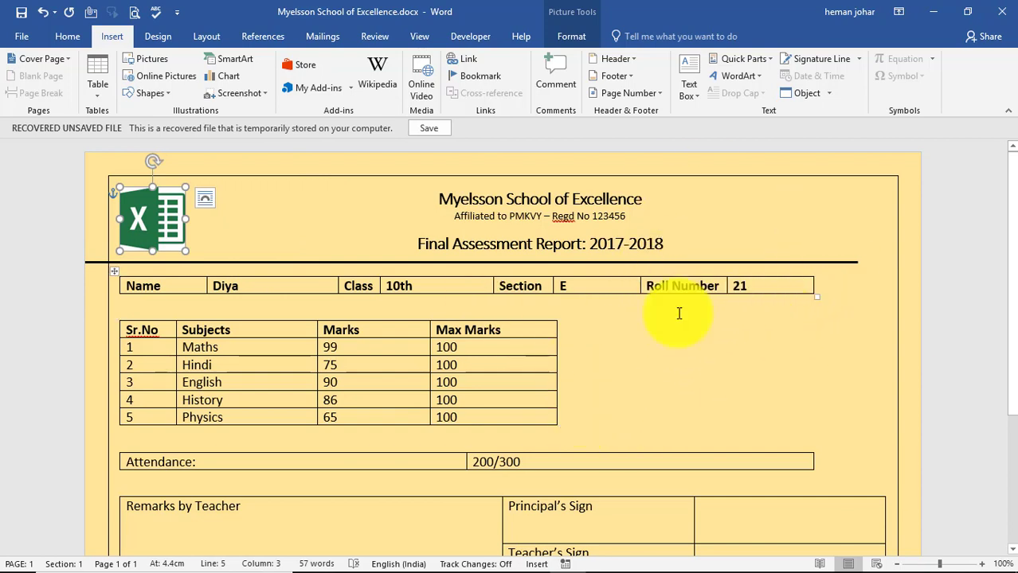
# Step: Create a new blank Document4 and paste the empty mark sheet layout into it
pyautogui.hotkey('ctrl', 'n')
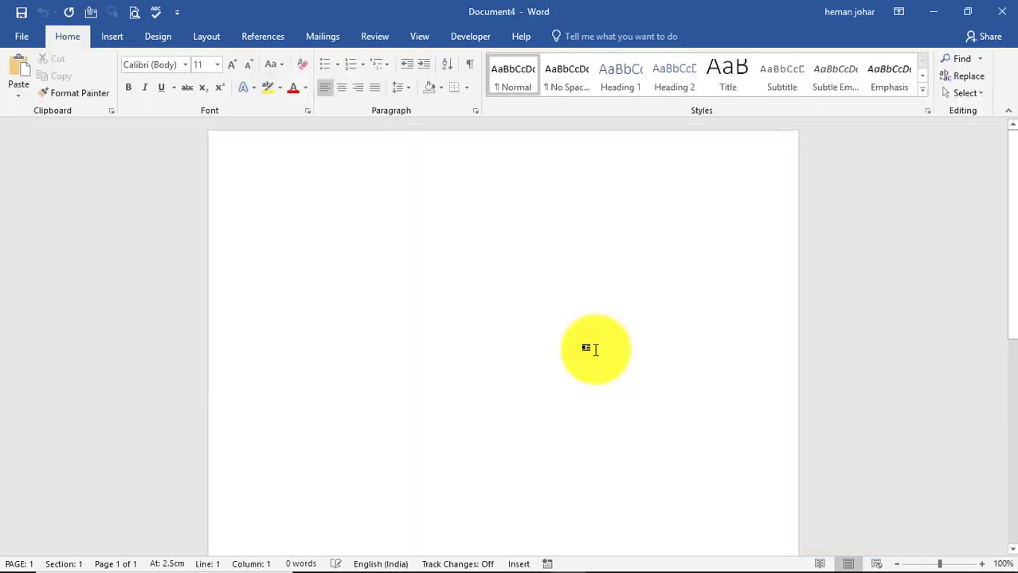
pyautogui.hotkey('ctrl', 'w')
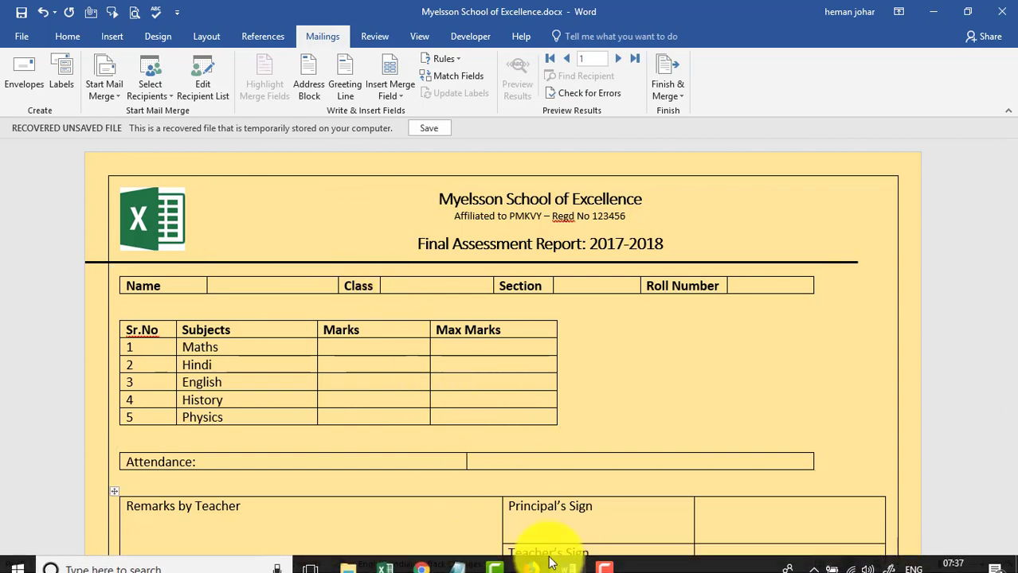
pyautogui.moveTo(567, 567)
pyautogui.click(641, 495)
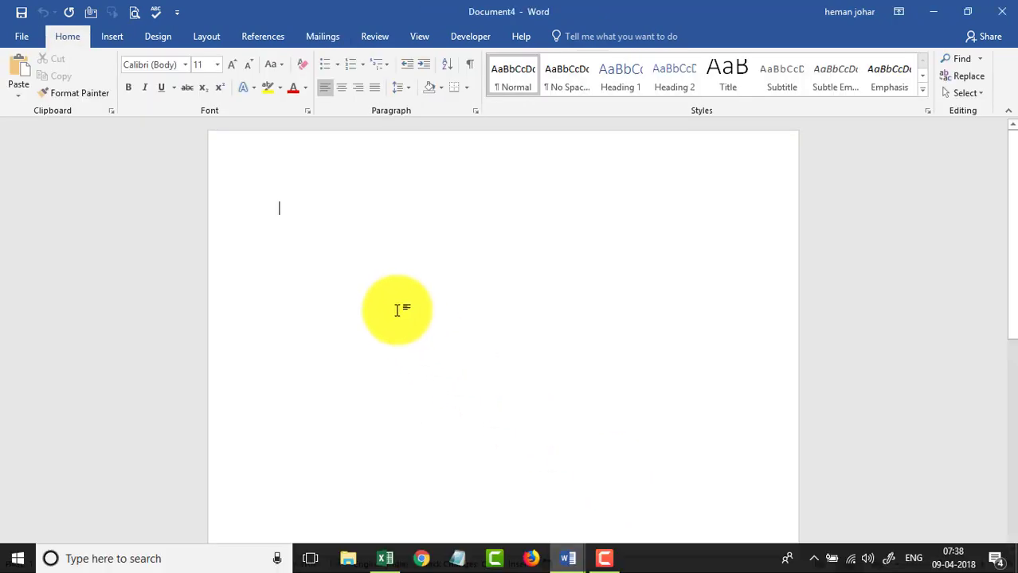
pyautogui.hotkey('ctrl', 'v')
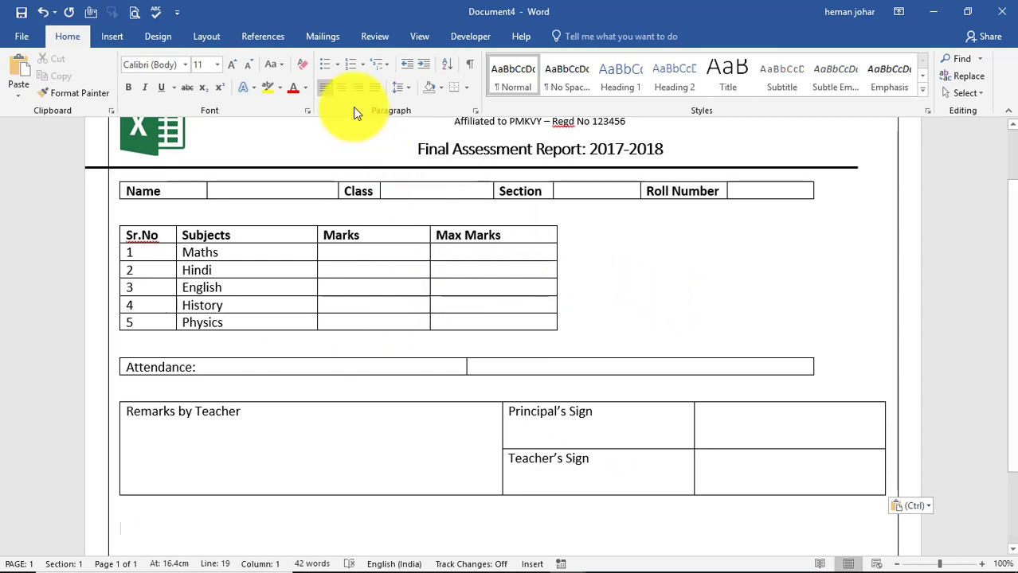
# Step: Use Sheet1$ of E:\Excel 2016\Excel to Word Marksheet.xlsx as the recipient list and view it in Excel
pyautogui.click(327, 35)
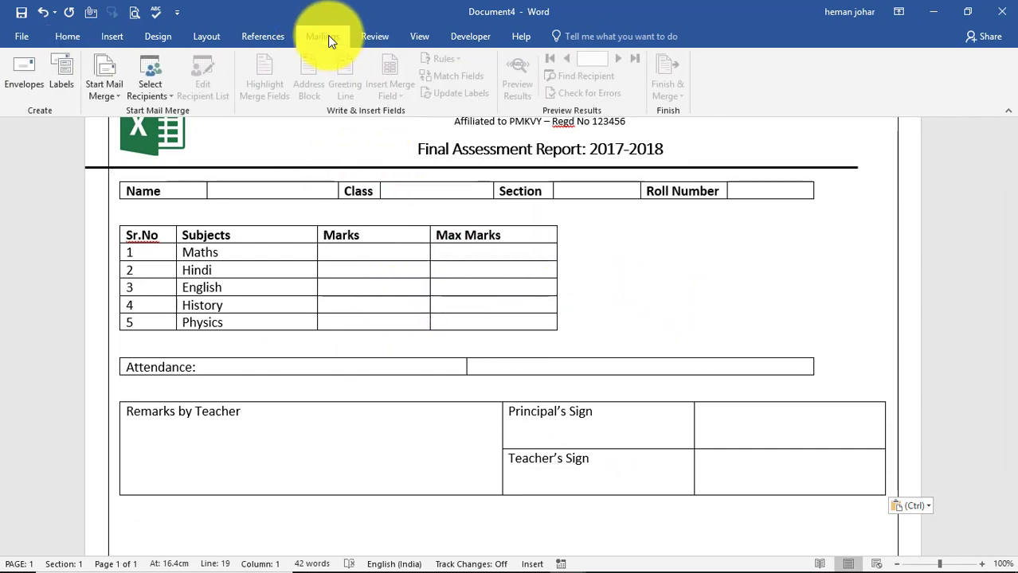
pyautogui.click(143, 89)
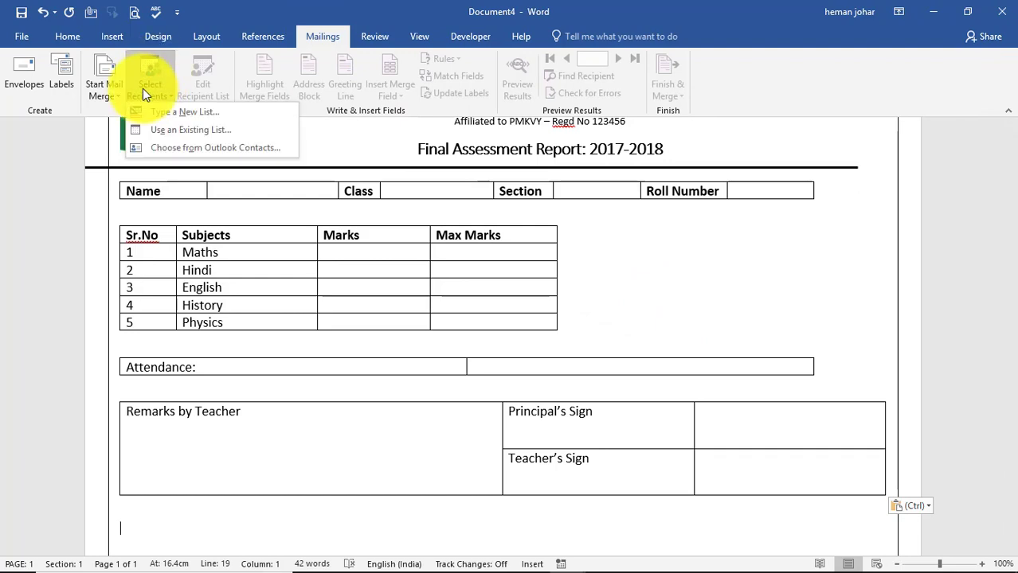
pyautogui.click(190, 130)
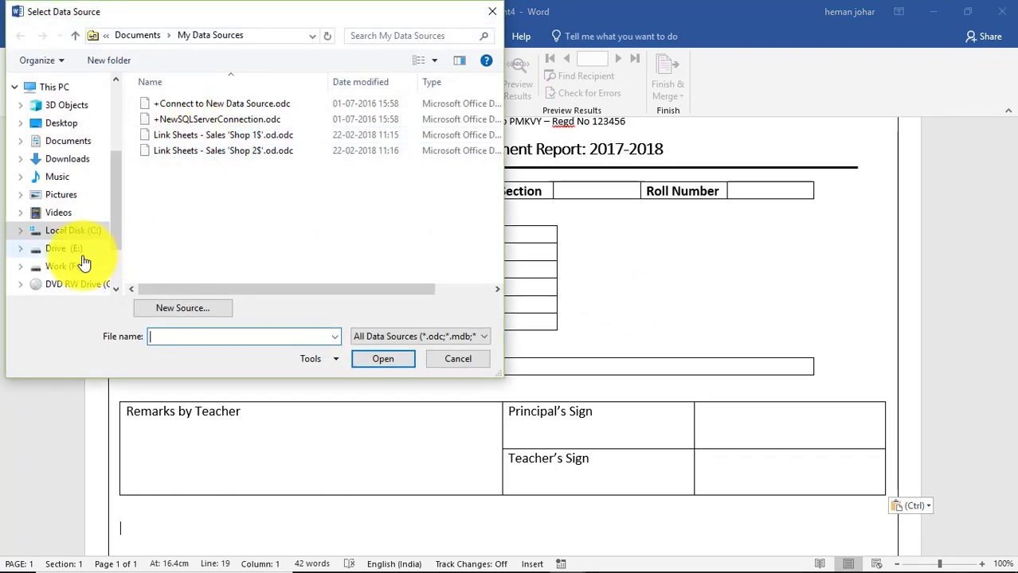
pyautogui.click(80, 251)
pyautogui.doubleClick(177, 261)
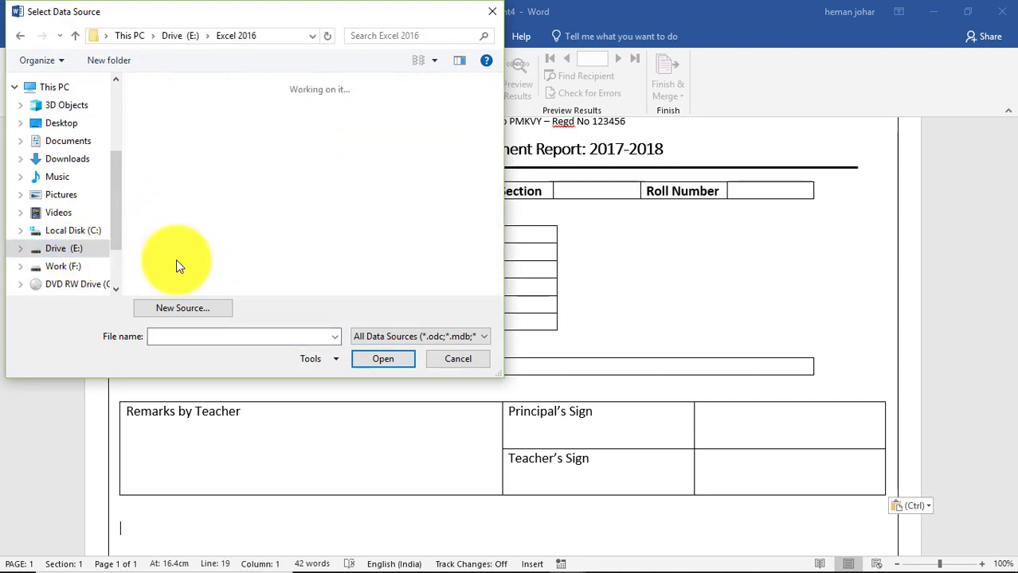
pyautogui.click(213, 86)
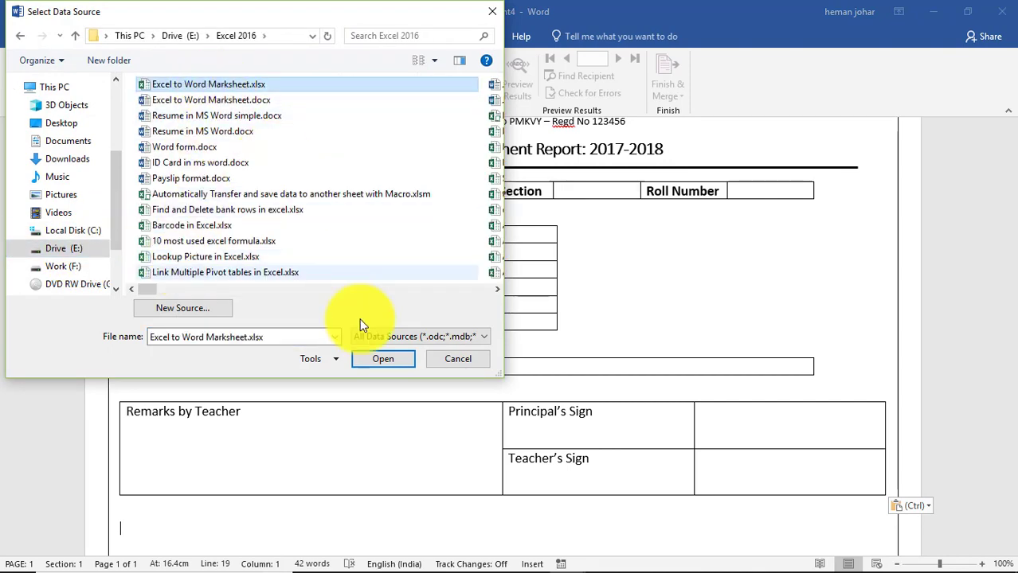
pyautogui.click(379, 358)
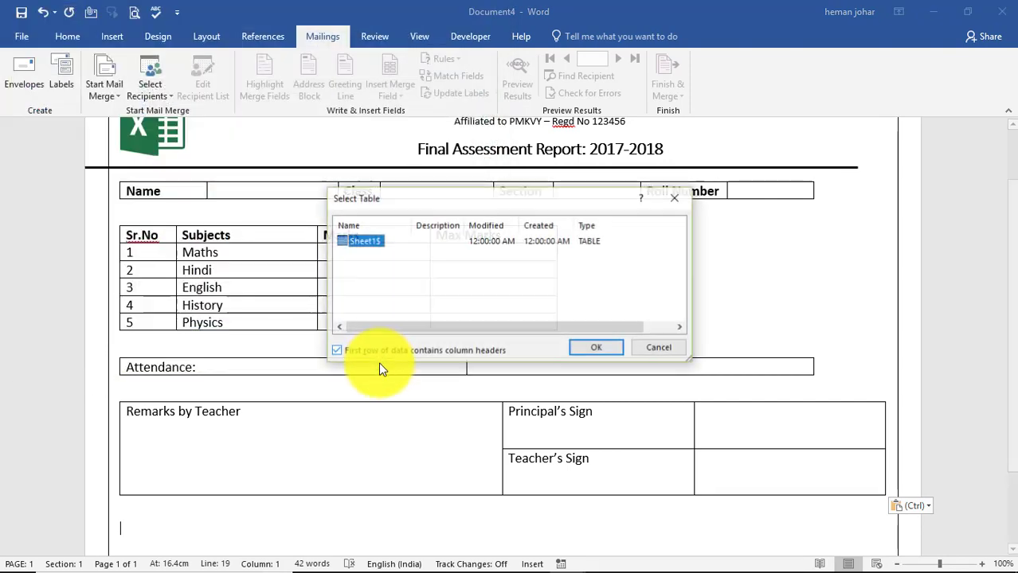
pyautogui.click(599, 348)
pyautogui.click(388, 560)
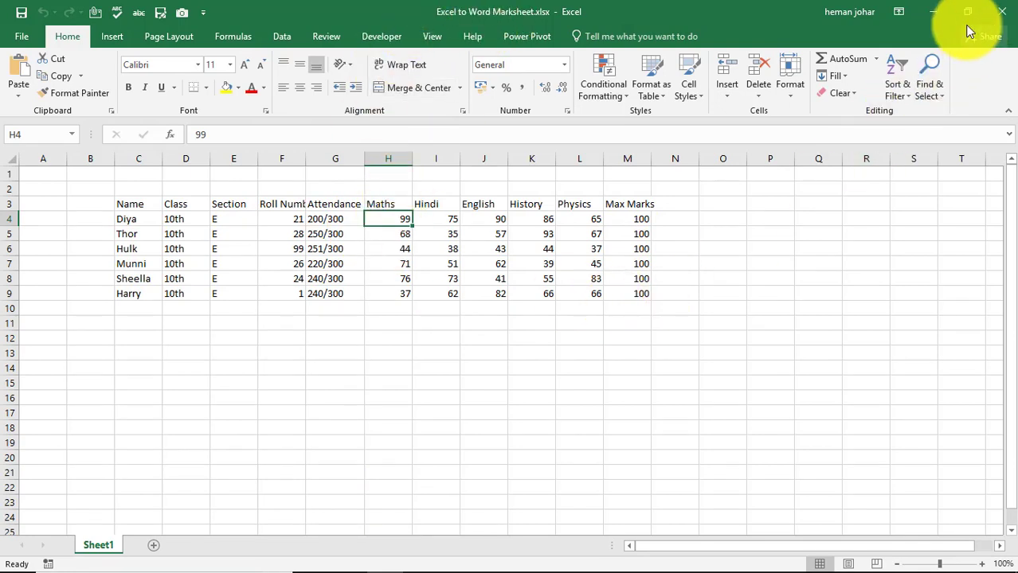
# Step: Back in Word, insert the Name and Class merge fields into the header cells
pyautogui.click(928, 11)
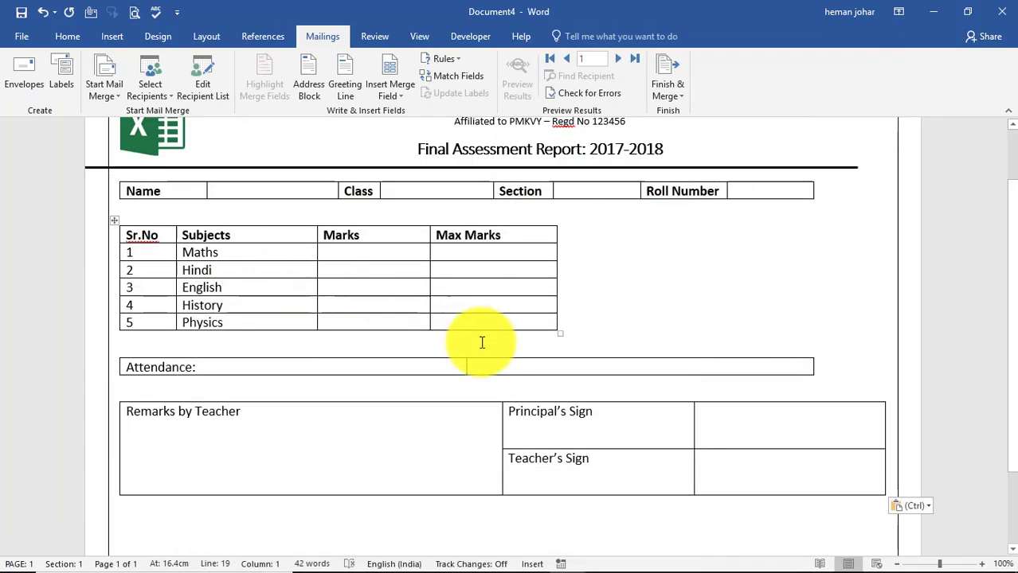
pyautogui.scroll(1, 290, 229)
pyautogui.click(265, 226)
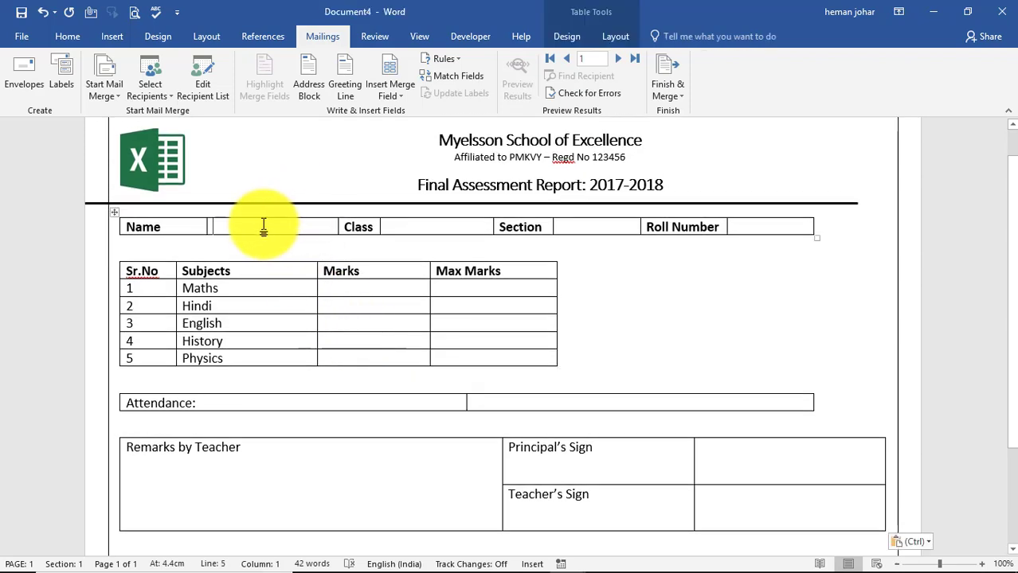
pyautogui.click(399, 97)
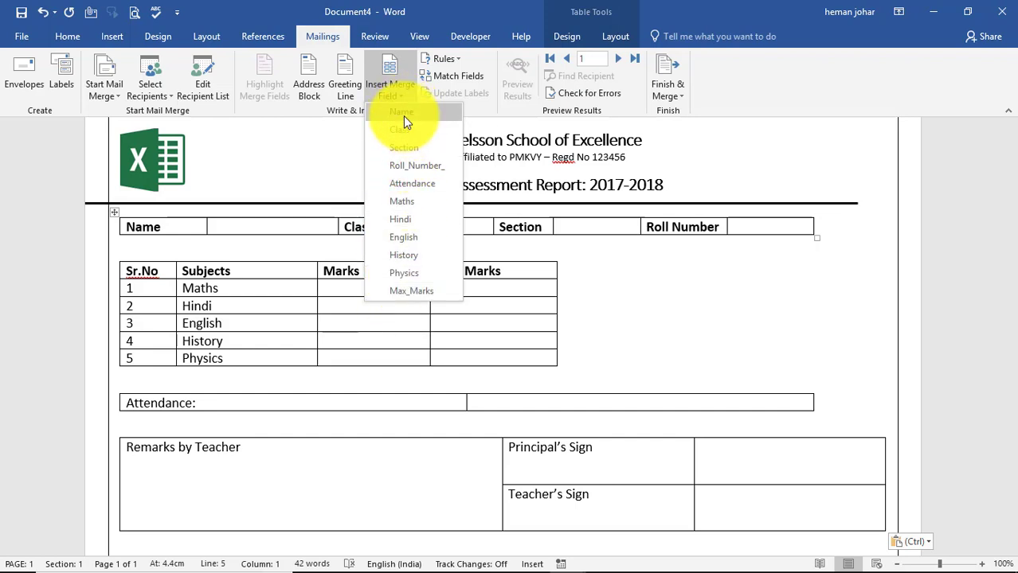
pyautogui.click(403, 115)
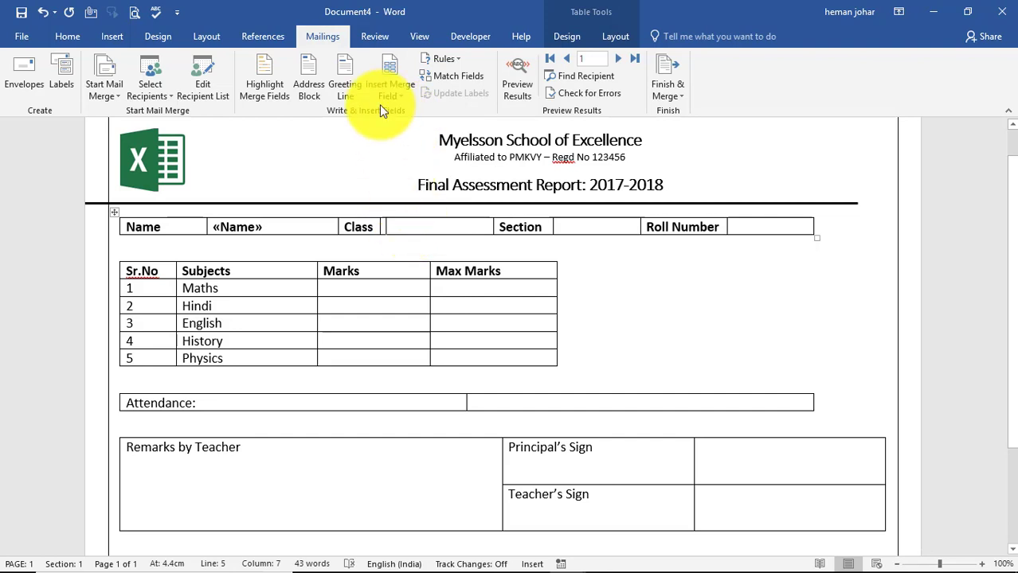
pyautogui.click(387, 96)
pyautogui.click(410, 155)
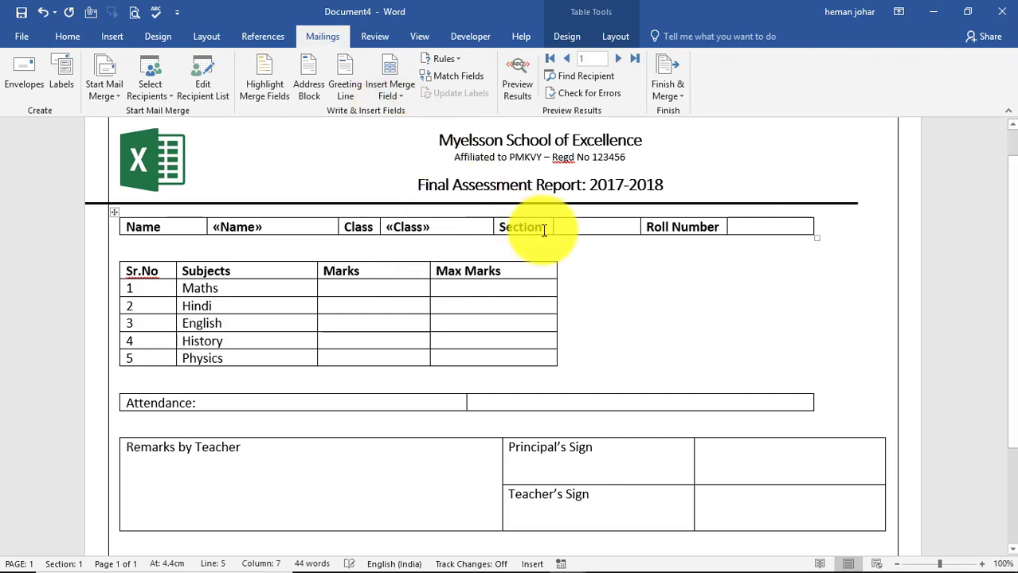
# Step: Insert the Section merge field and begin adding a field beside Roll Number
pyautogui.click(567, 226)
pyautogui.click(392, 89)
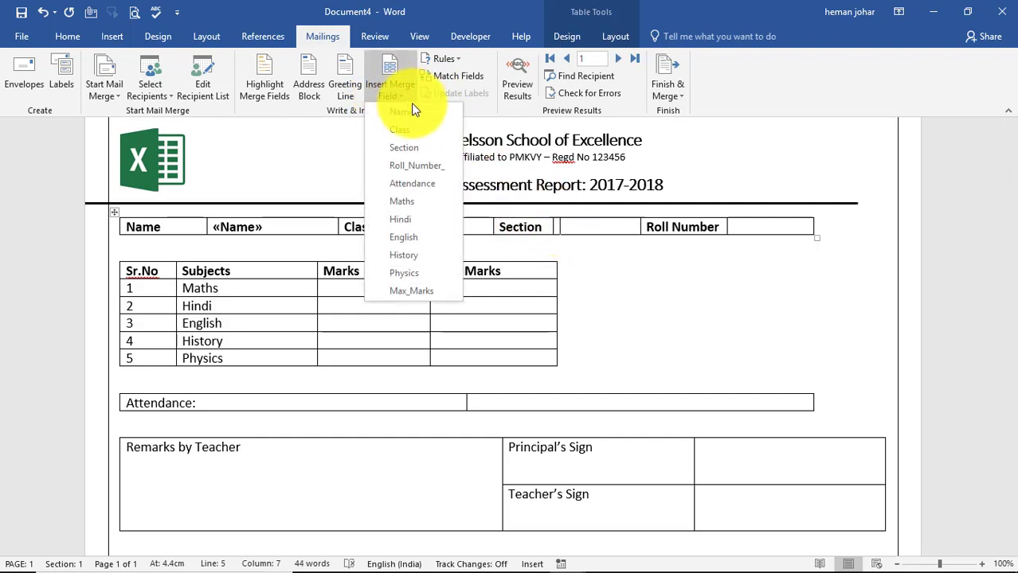
pyautogui.click(407, 146)
pyautogui.click(745, 227)
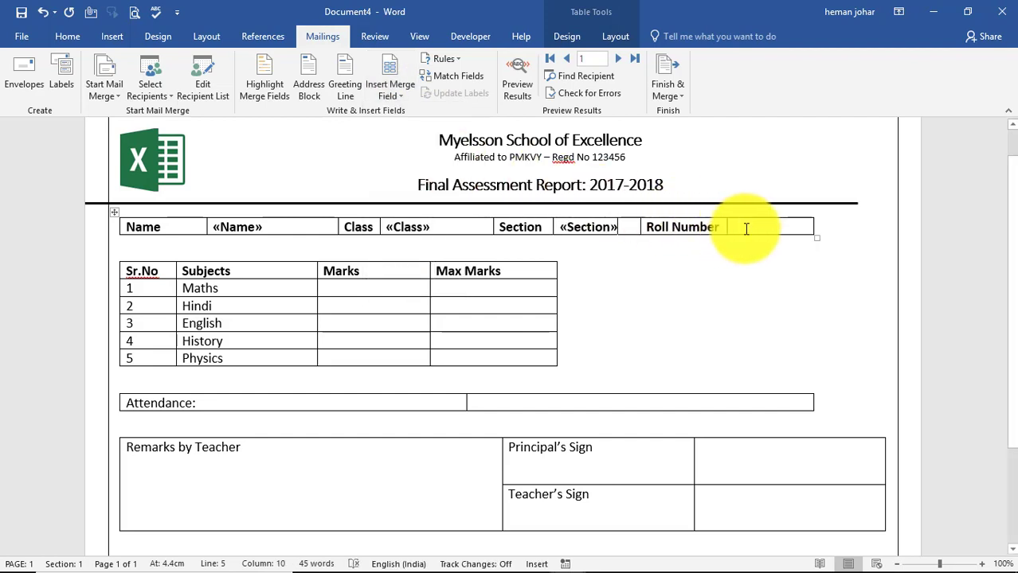
pyautogui.click(400, 90)
# Step: Insert the Roll_Number_ field, then the Maths and Hindi fields into their Marks cells
pyautogui.click(406, 165)
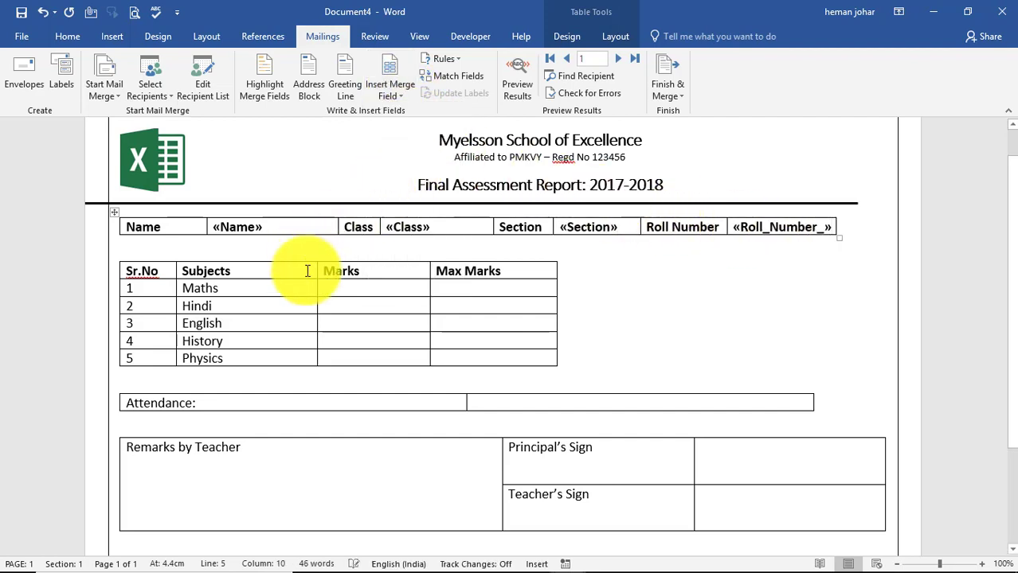
pyautogui.click(353, 292)
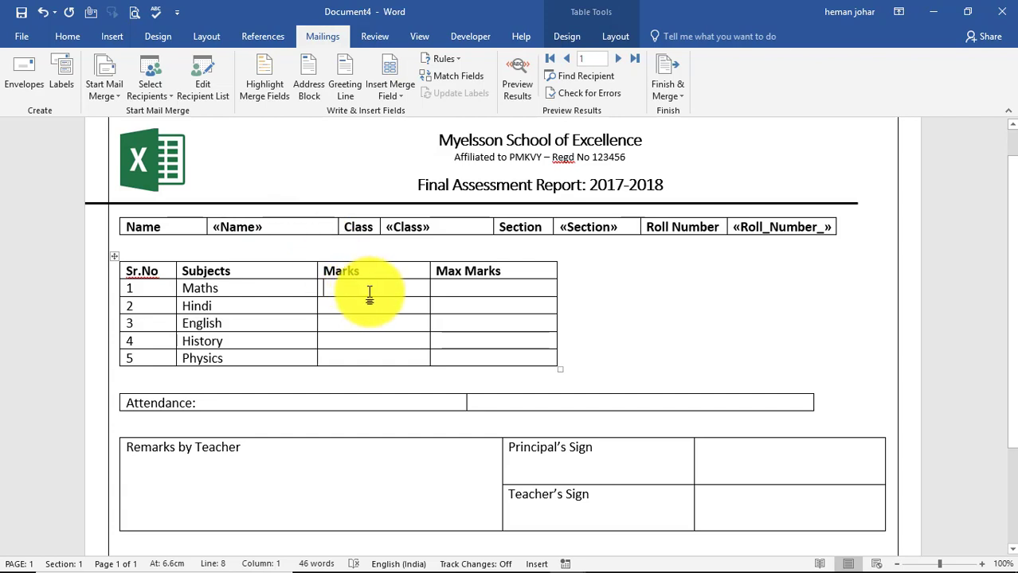
pyautogui.hotkey('alt', 'm')
pyautogui.press('i')
pyautogui.press('alt')
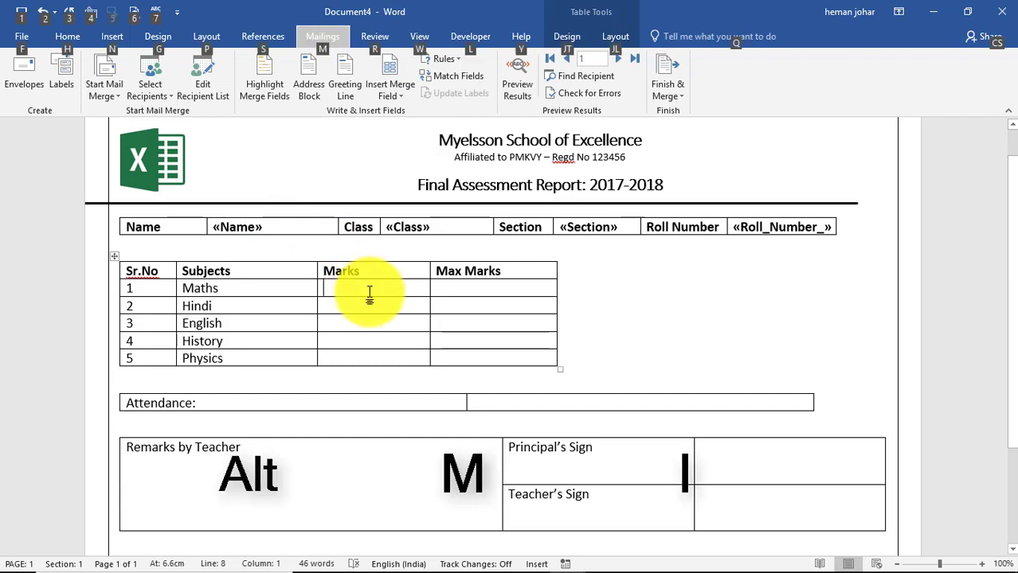
pyautogui.press('m')
pyautogui.press('i')
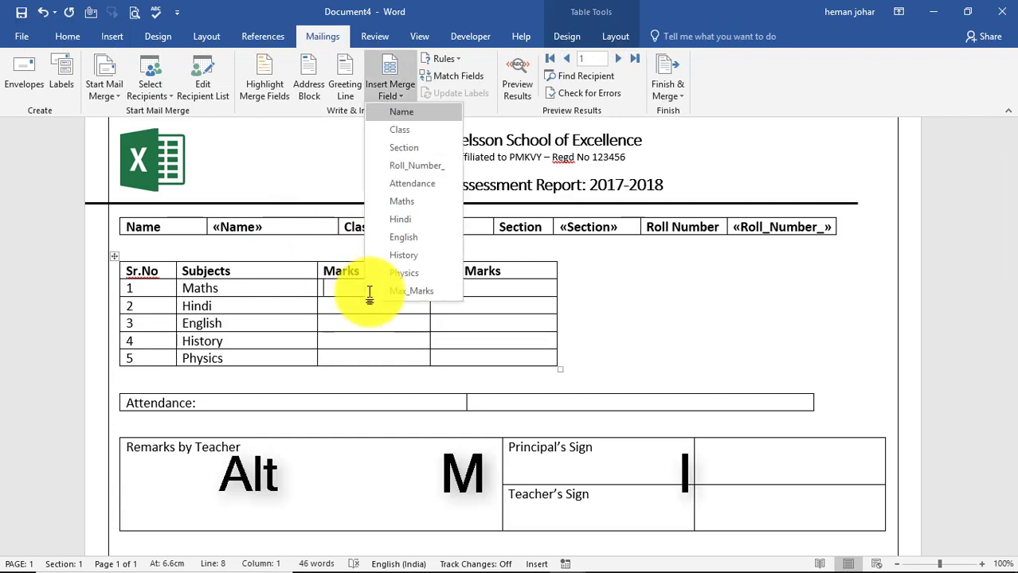
pyautogui.click(400, 201)
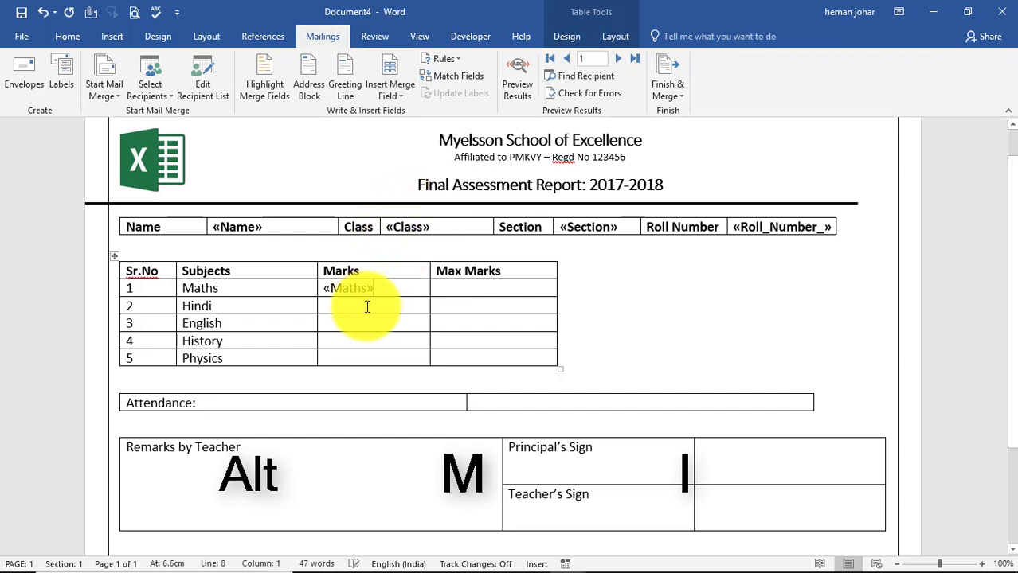
pyautogui.click(391, 90)
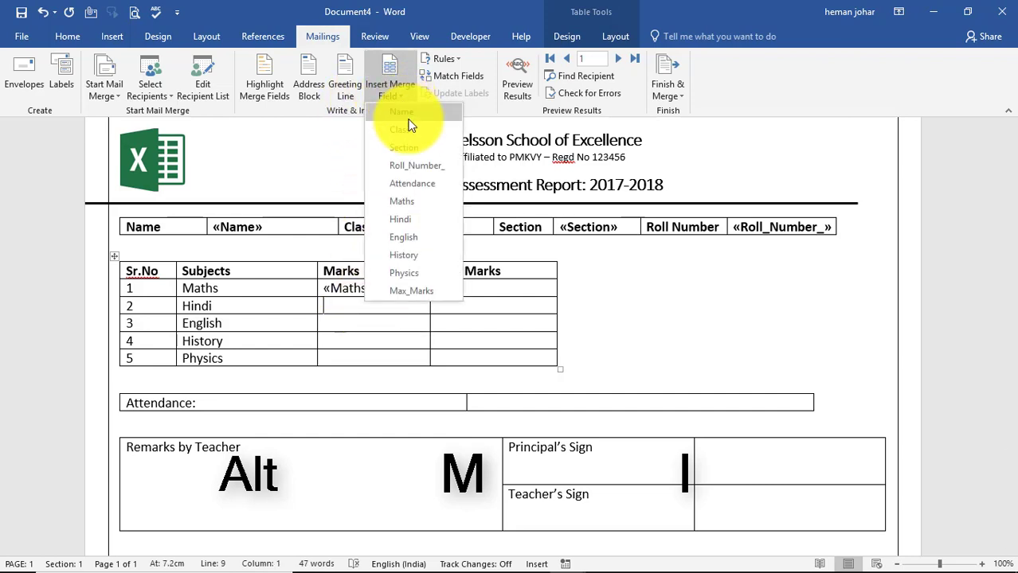
pyautogui.click(406, 219)
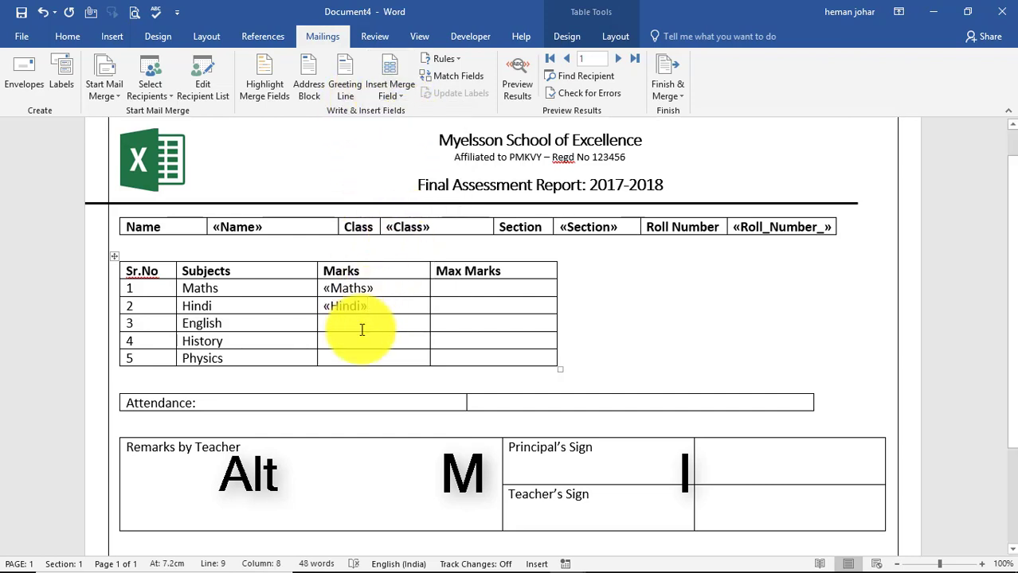
# Step: Insert the English, History and Physics fields into their marks cells, undoing a misplaced Physics field
pyautogui.click(361, 330)
pyautogui.click(393, 90)
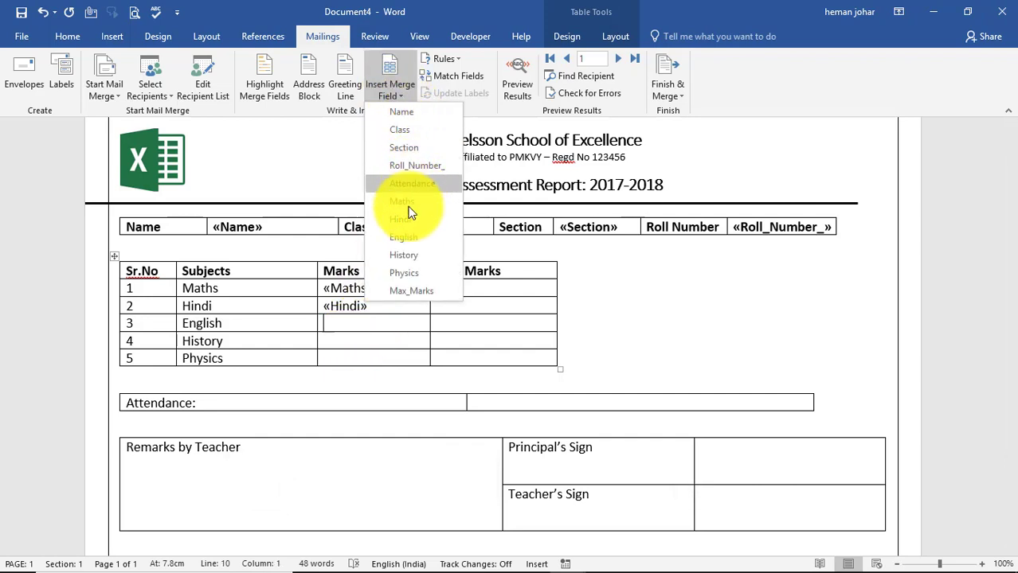
pyautogui.click(411, 237)
pyautogui.click(375, 339)
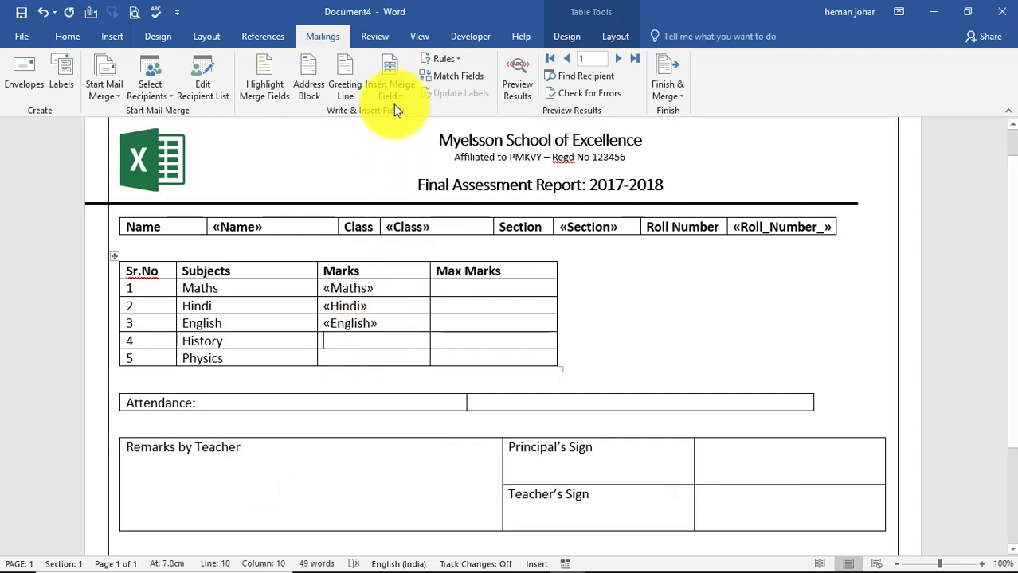
pyautogui.click(393, 94)
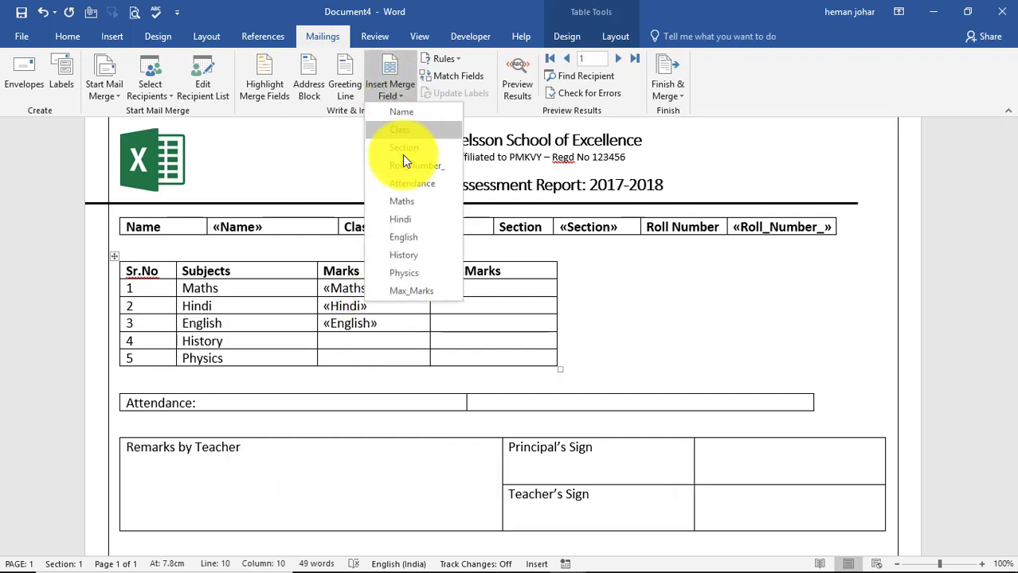
pyautogui.click(406, 255)
pyautogui.press('Down')
pyautogui.click(393, 84)
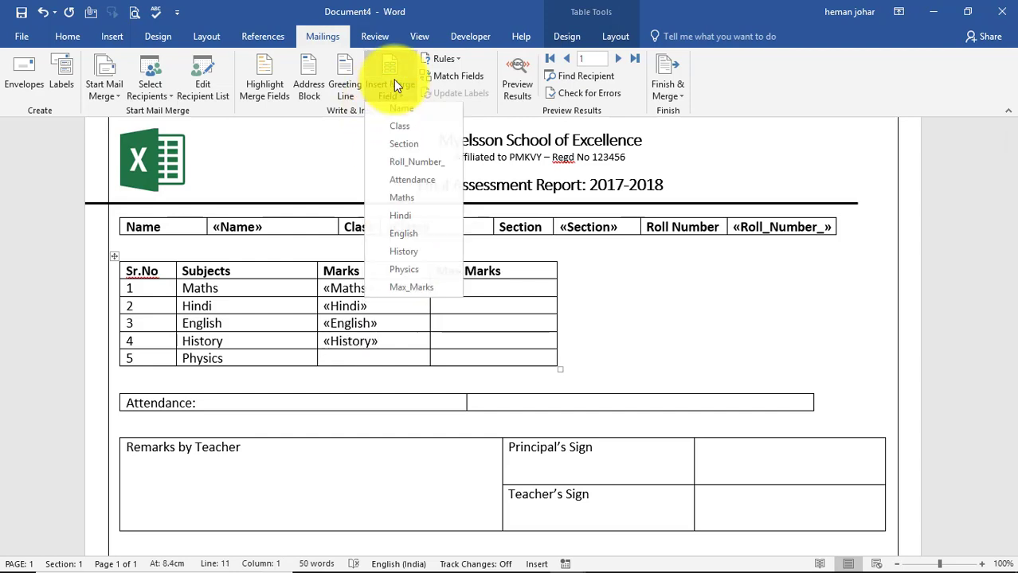
pyautogui.click(413, 279)
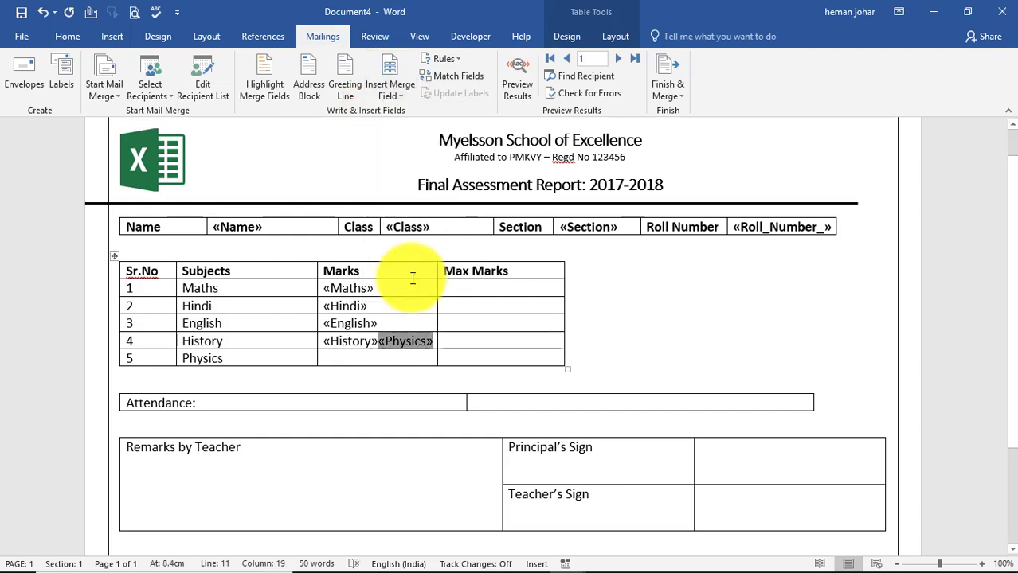
pyautogui.hotkey('ctrl', 'z')
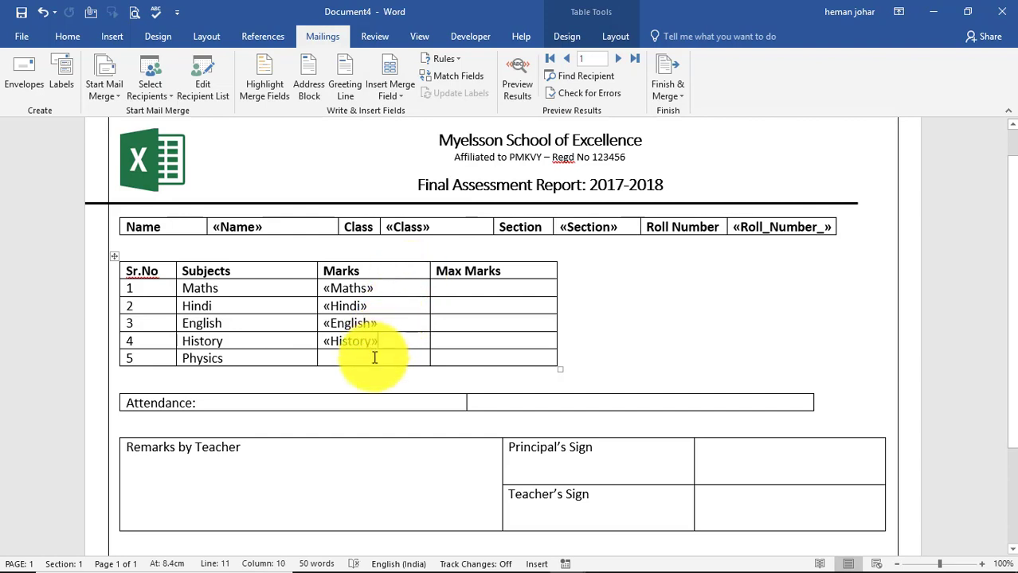
pyautogui.click(374, 359)
pyautogui.click(391, 88)
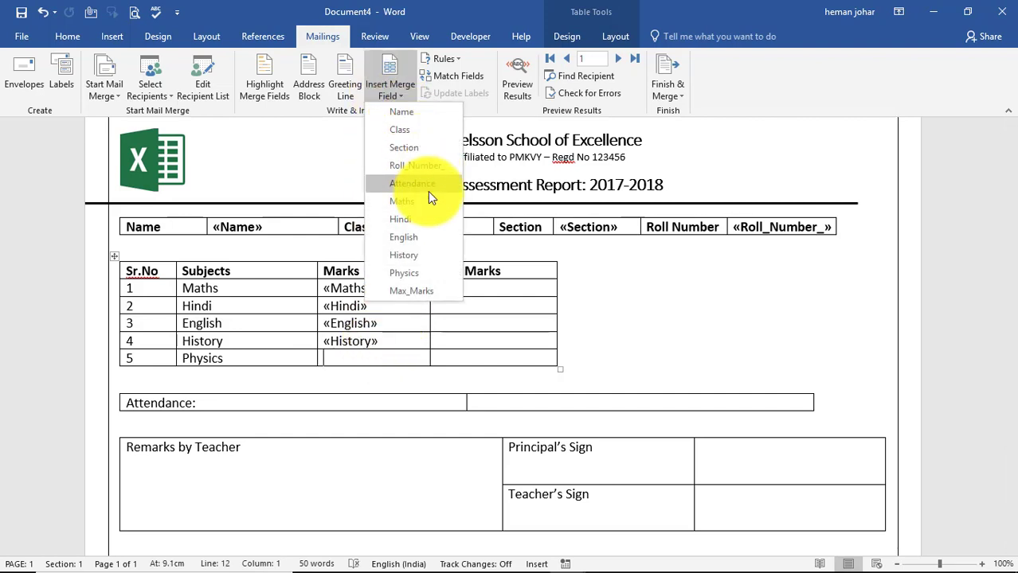
pyautogui.click(422, 283)
# Step: Insert Max_Marks into the first Max Marks cell and paste it into the remaining four
pyautogui.click(473, 288)
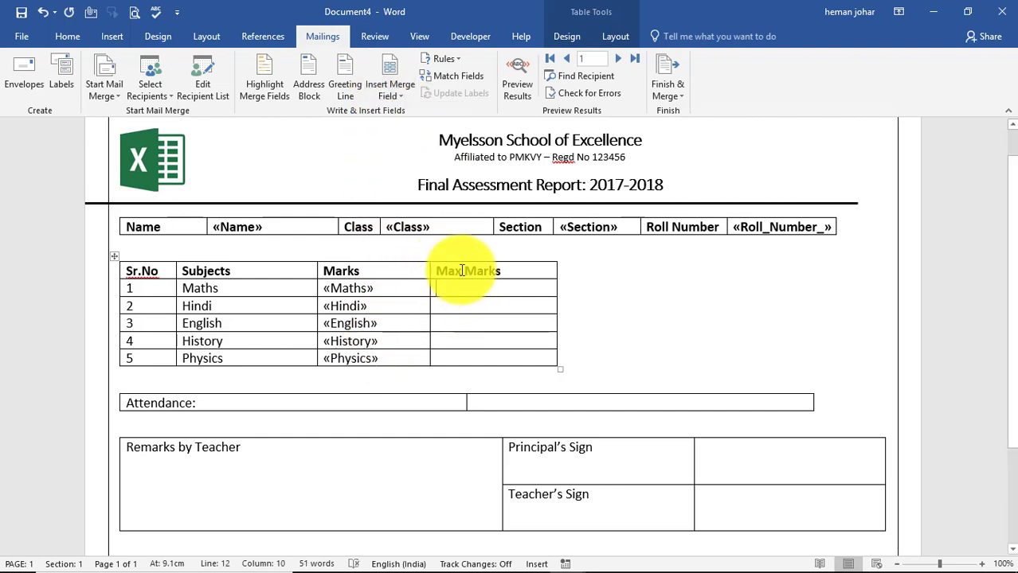
pyautogui.click(382, 94)
pyautogui.click(416, 292)
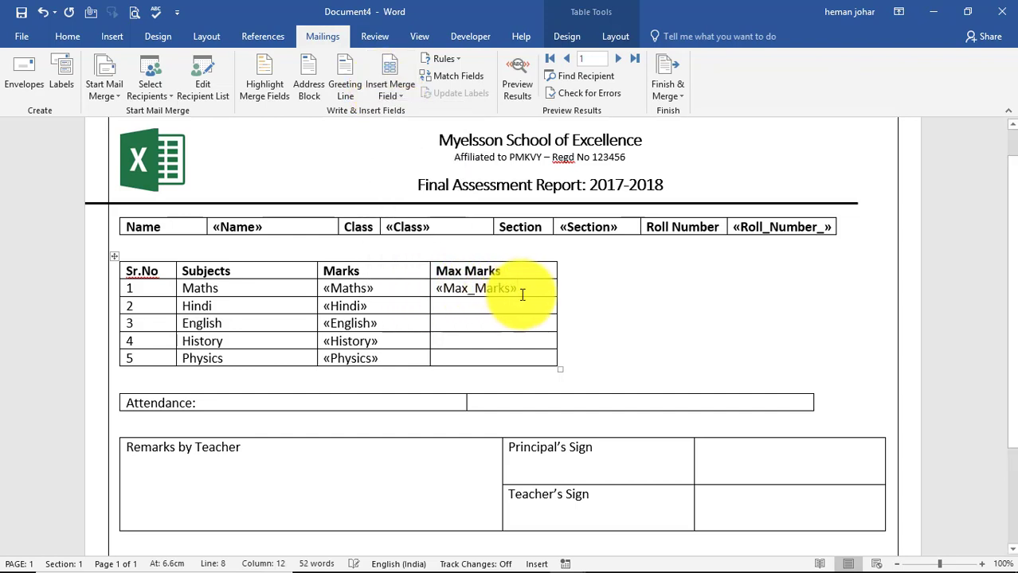
pyautogui.moveTo(522, 293); pyautogui.dragTo(466, 290)
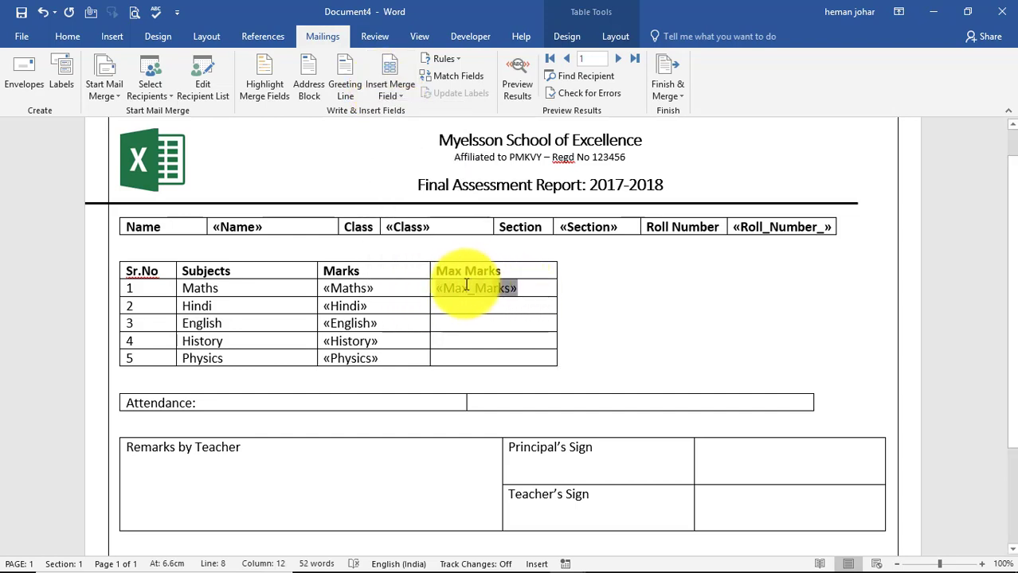
pyautogui.click(532, 288)
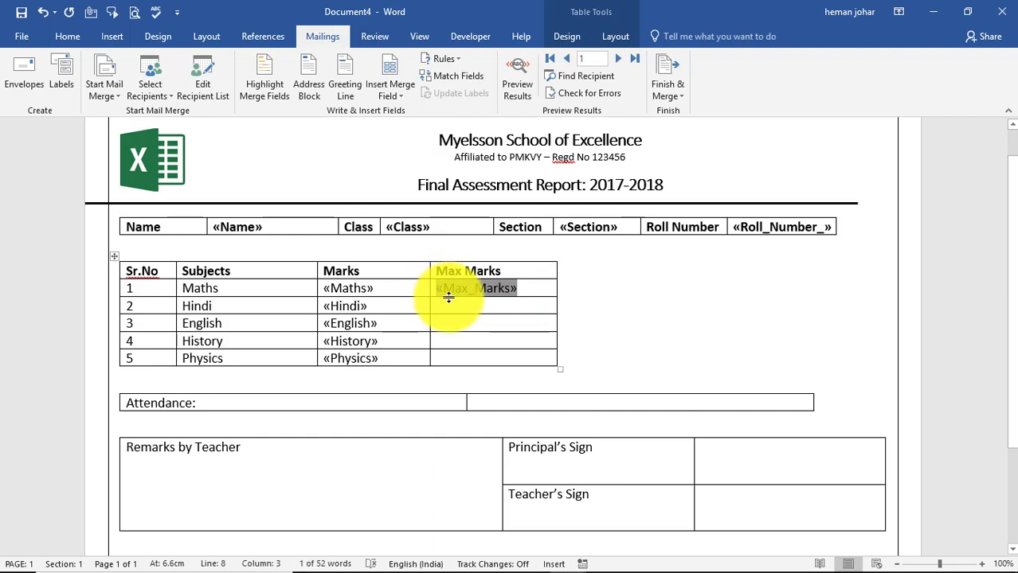
pyautogui.moveTo(458, 306); pyautogui.dragTo(470, 359)
pyautogui.write('«Max_Marks» «Max_Marks» «Max_Marks» «Max_Marks»')
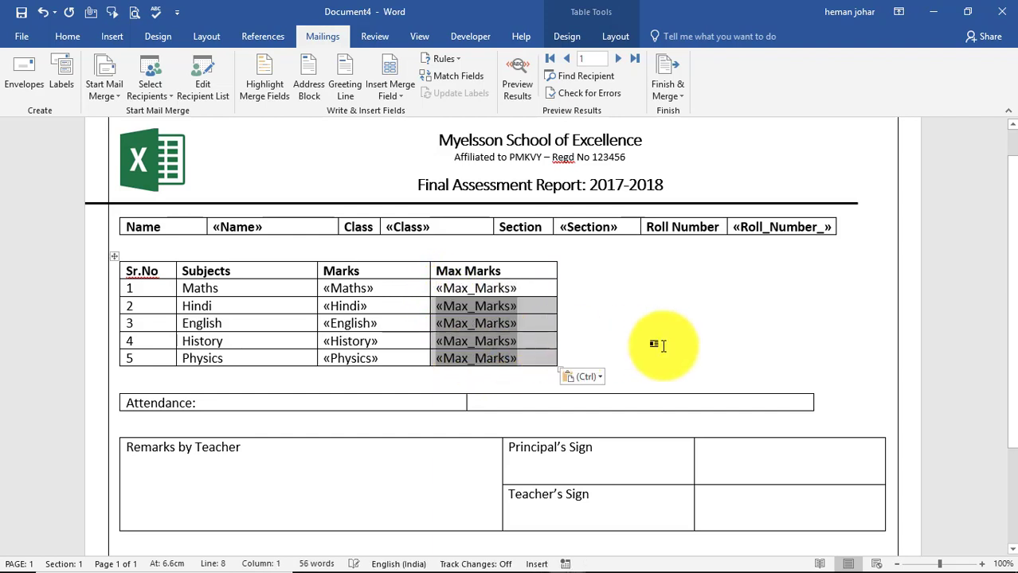
# Step: Insert the Attendance merge field into the attendance value cell
pyautogui.click(657, 355)
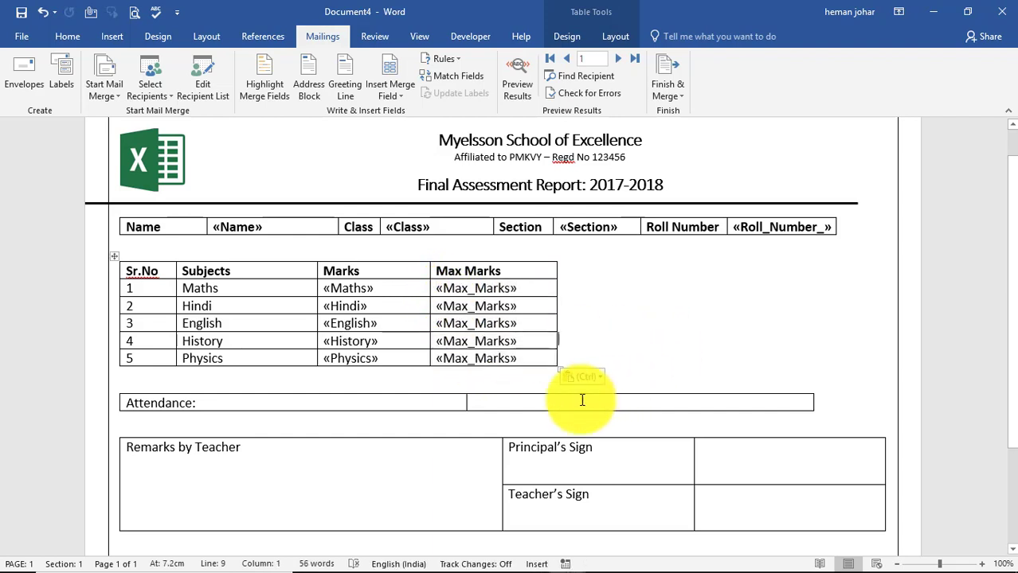
pyautogui.click(390, 94)
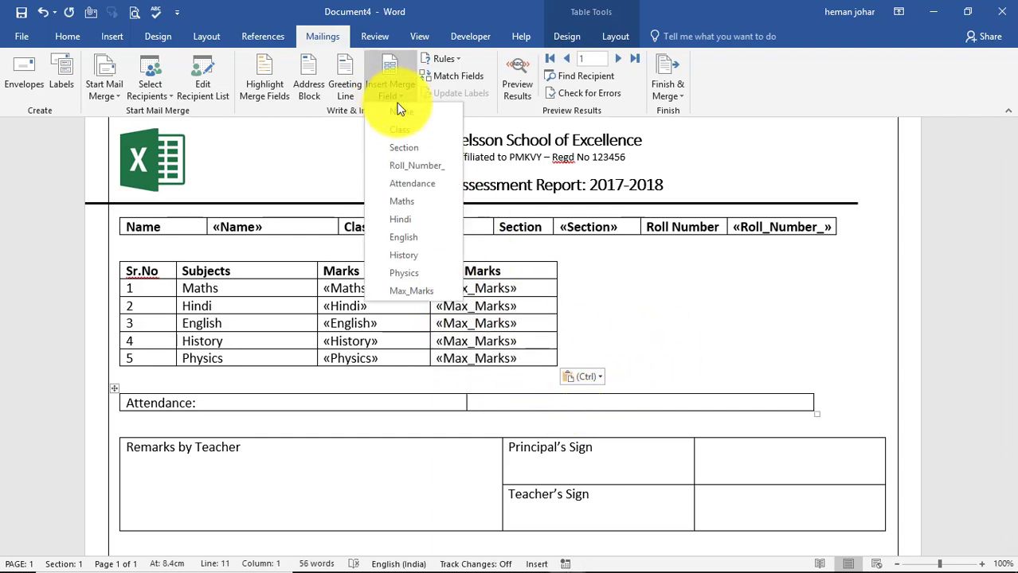
pyautogui.click(413, 185)
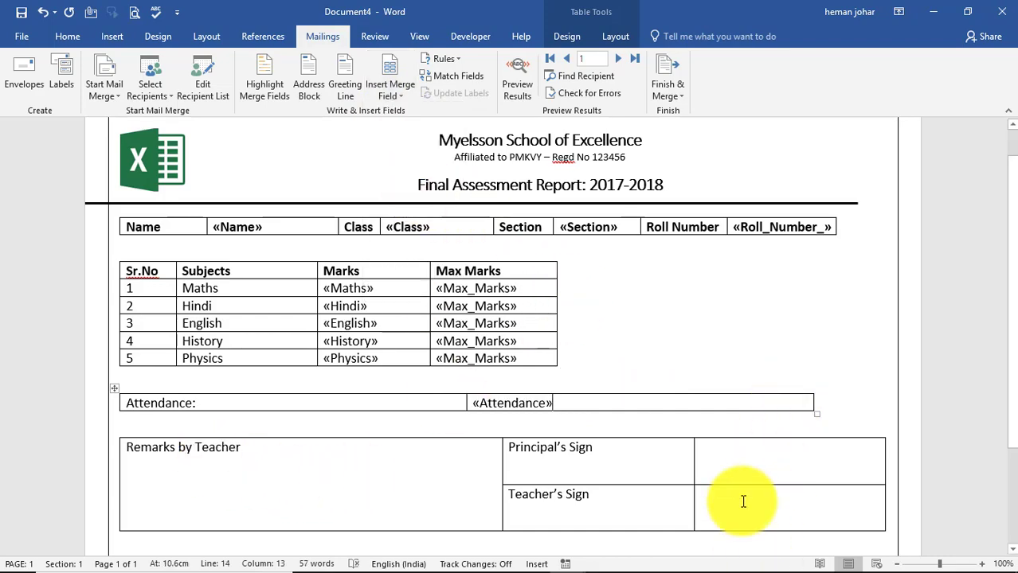
pyautogui.scroll(-3, 510, 334)
pyautogui.scroll(-1, 535, 367)
pyautogui.scroll(5, 535, 366)
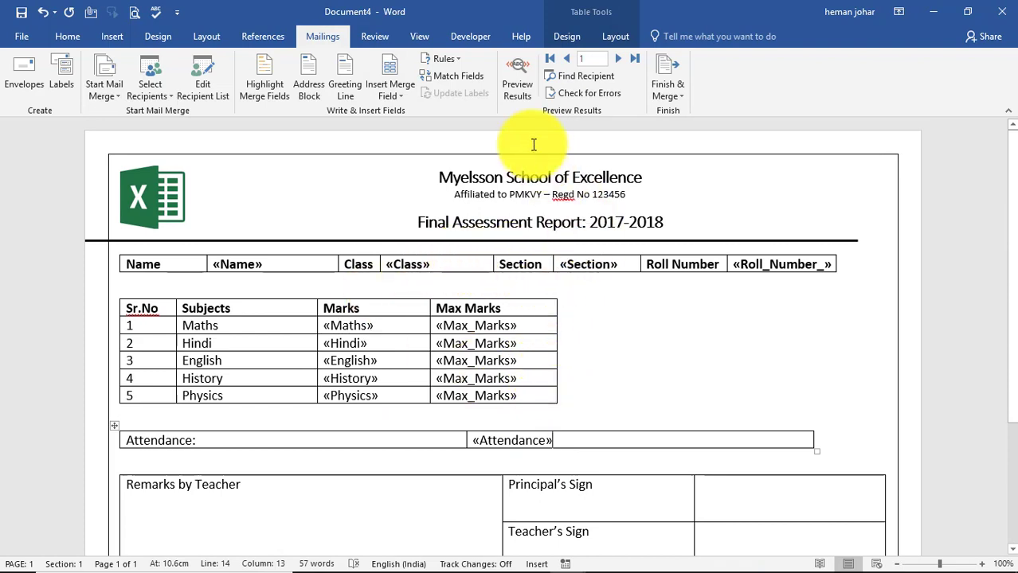
pyautogui.click(516, 73)
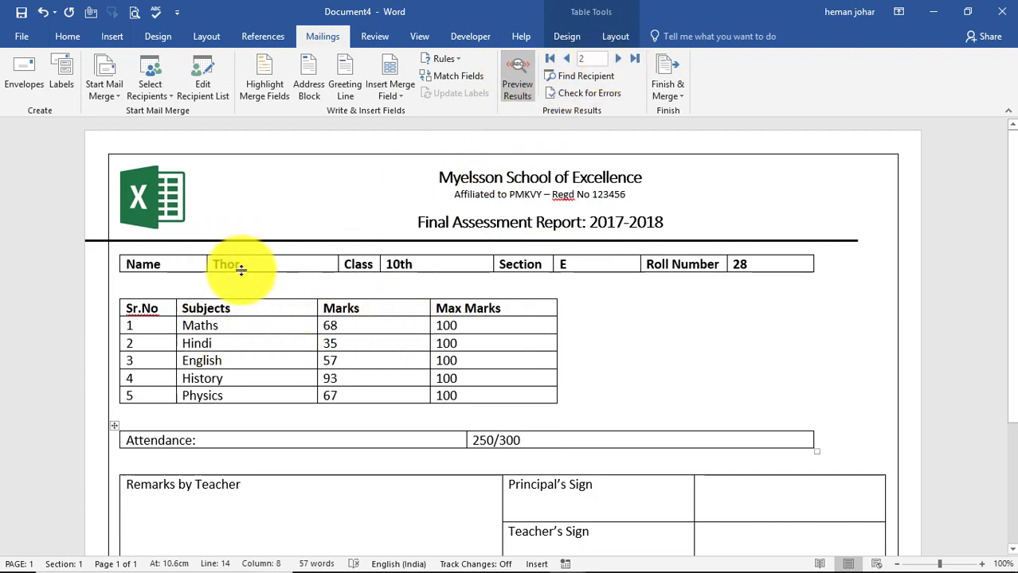
pyautogui.click(632, 59)
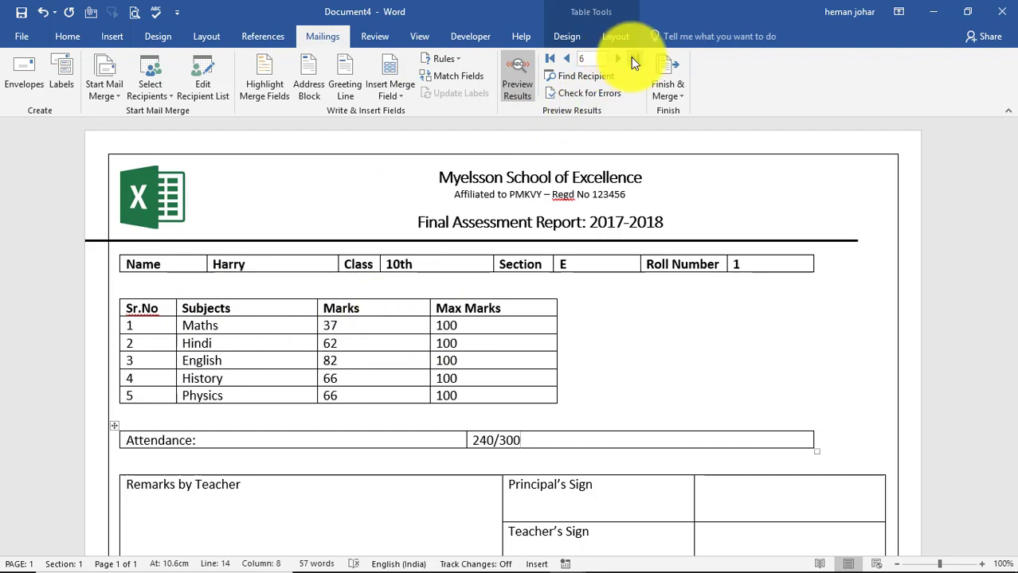
pyautogui.click(510, 71)
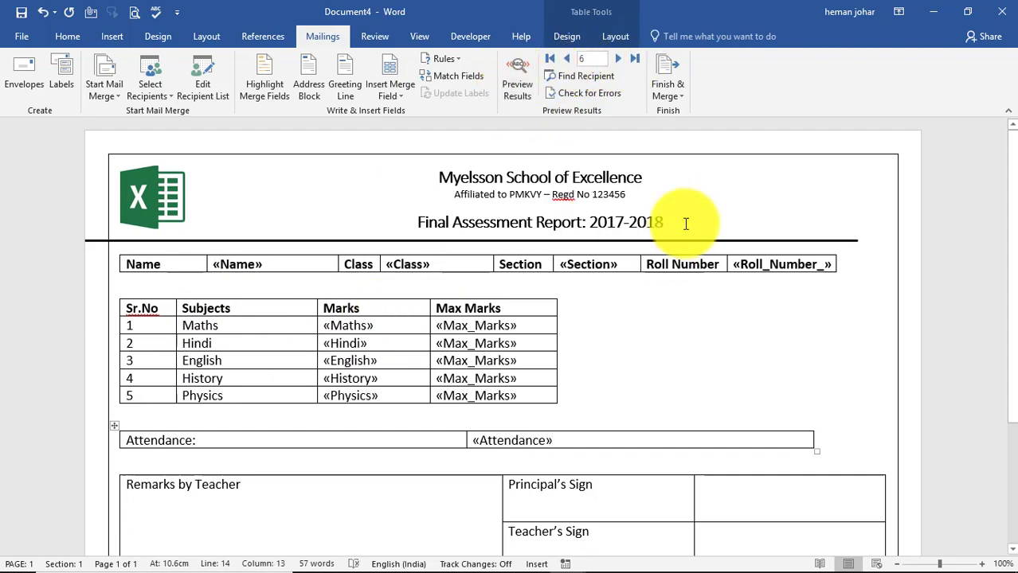
# Step: Merge all student records into a new document with Edit Individual Documents
pyautogui.click(670, 70)
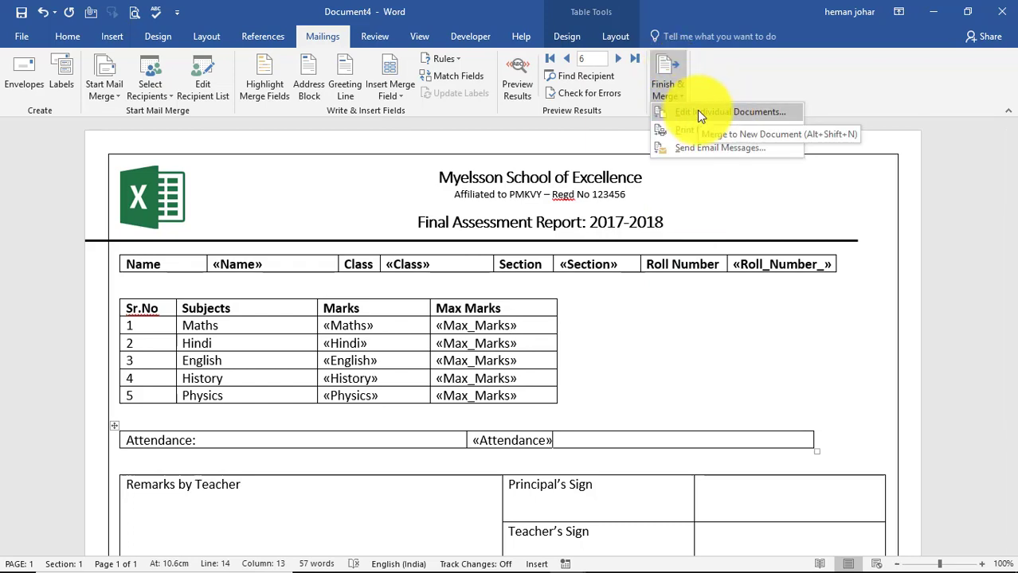
pyautogui.click(697, 111)
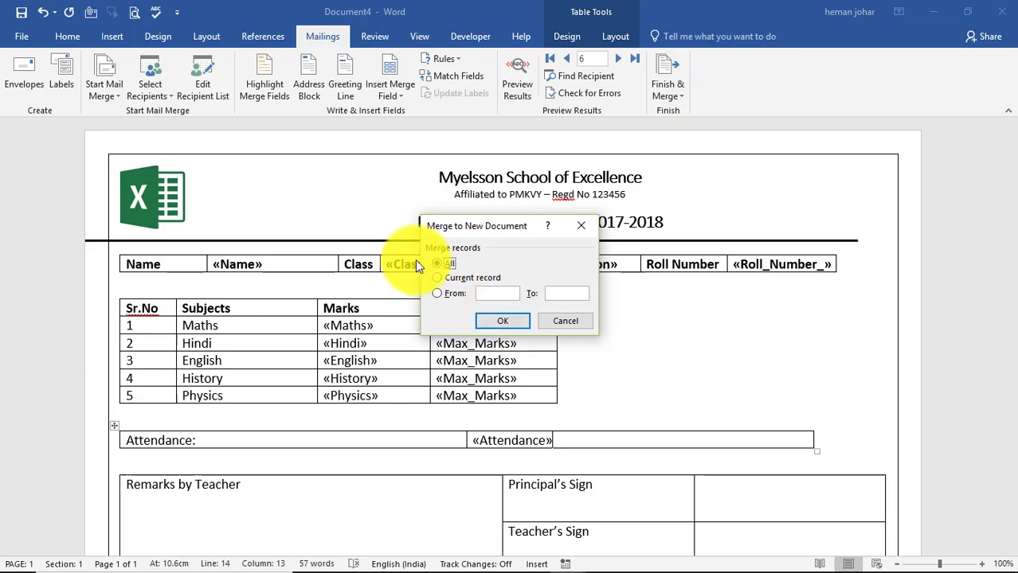
pyautogui.click(497, 321)
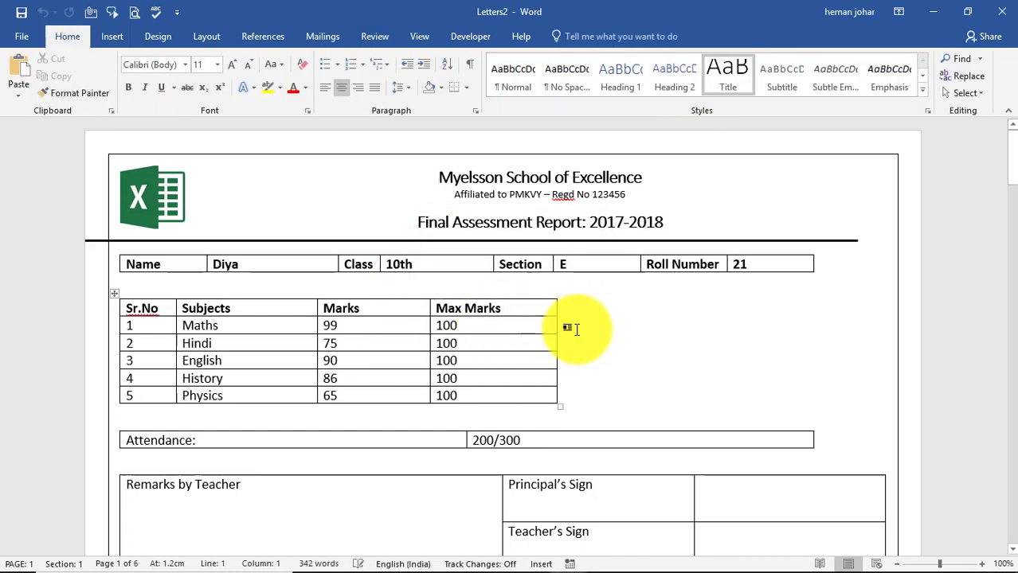
# Step: Review the six merged mark sheets in Letters2, then return to the Document4 template
pyautogui.scroll(-2, 288, 302)
pyautogui.scroll(-5, 299, 311)
pyautogui.scroll(-3, 271, 335)
pyautogui.scroll(-3, 247, 362)
pyautogui.scroll(-4, 257, 369)
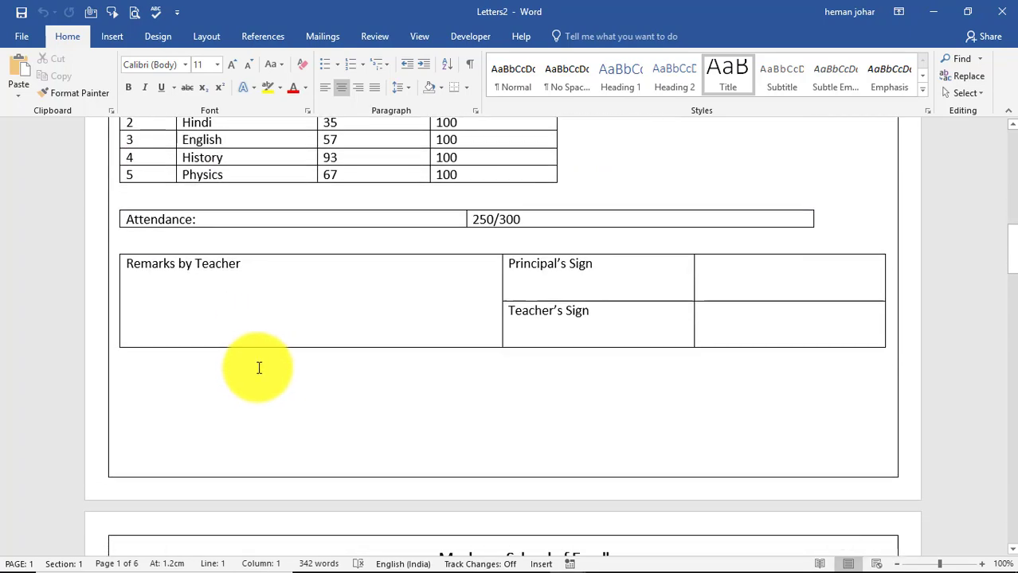
pyautogui.scroll(-4, 263, 366)
pyautogui.scroll(-3, 266, 363)
pyautogui.scroll(-3, 271, 360)
pyautogui.scroll(-2, 279, 359)
pyautogui.scroll(-3, 281, 363)
pyautogui.scroll(-2, 280, 363)
pyautogui.scroll(-2, 285, 357)
pyautogui.scroll(-2, 289, 357)
pyautogui.scroll(-5, 310, 347)
pyautogui.scroll(-1, 317, 343)
pyautogui.scroll(-3, 315, 350)
pyautogui.scroll(-1, 315, 354)
pyautogui.scroll(4, 316, 356)
pyautogui.scroll(5, 315, 355)
pyautogui.scroll(5, 316, 356)
pyautogui.scroll(5, 316, 355)
pyautogui.scroll(6, 315, 355)
pyautogui.scroll(-5, 316, 356)
pyautogui.scroll(4, 315, 355)
pyautogui.scroll(1, 315, 356)
pyautogui.hotkey('ctrl', 'Home')
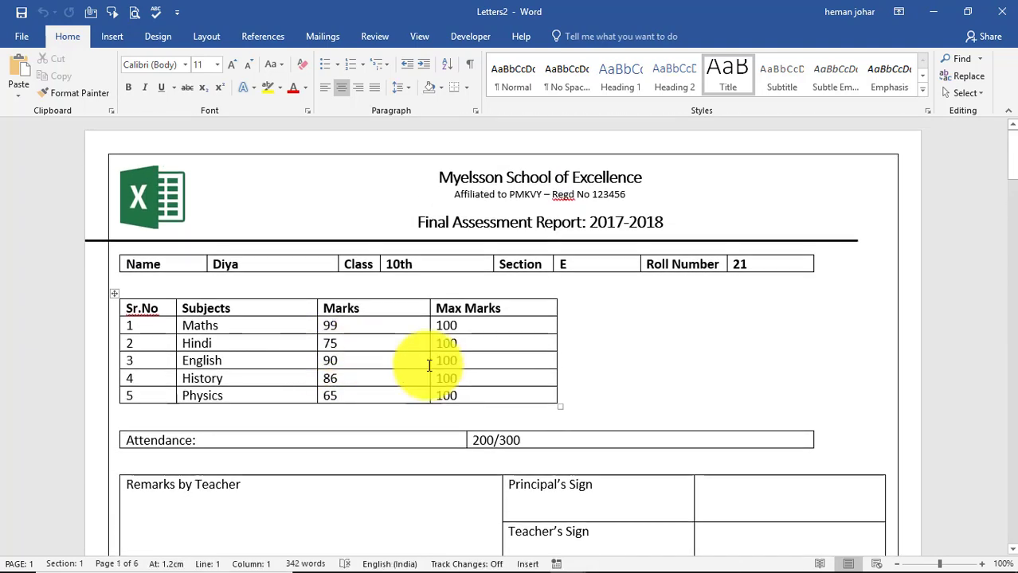
pyautogui.hotkey('alt', 'Tab')
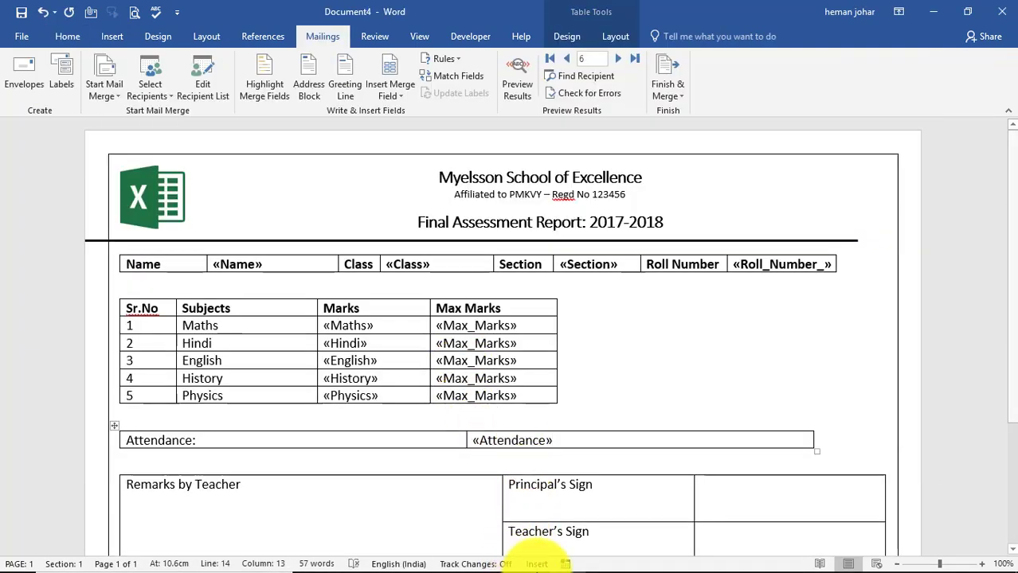
# Step: Switch to the blank Myelsson School of Excellence.docx mark sheet and place the caret in its marks table
pyautogui.click(569, 561)
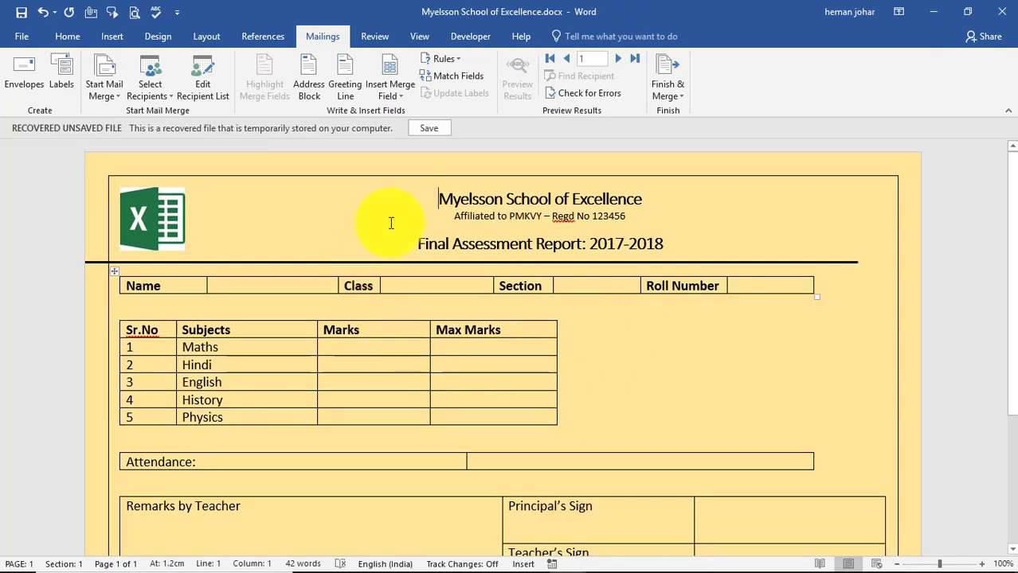
pyautogui.click(648, 347)
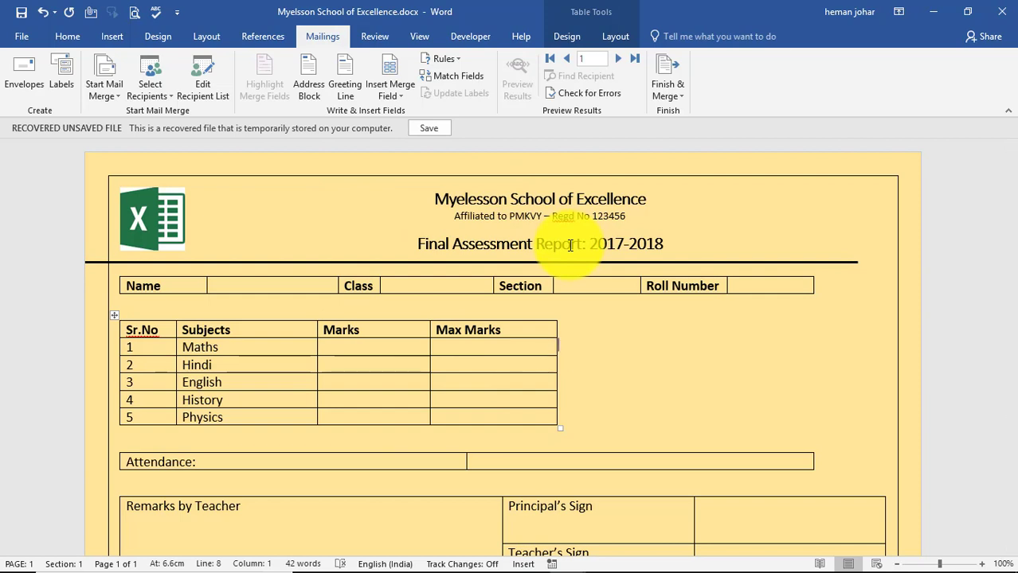
pyautogui.scroll(-2, 657, 326)
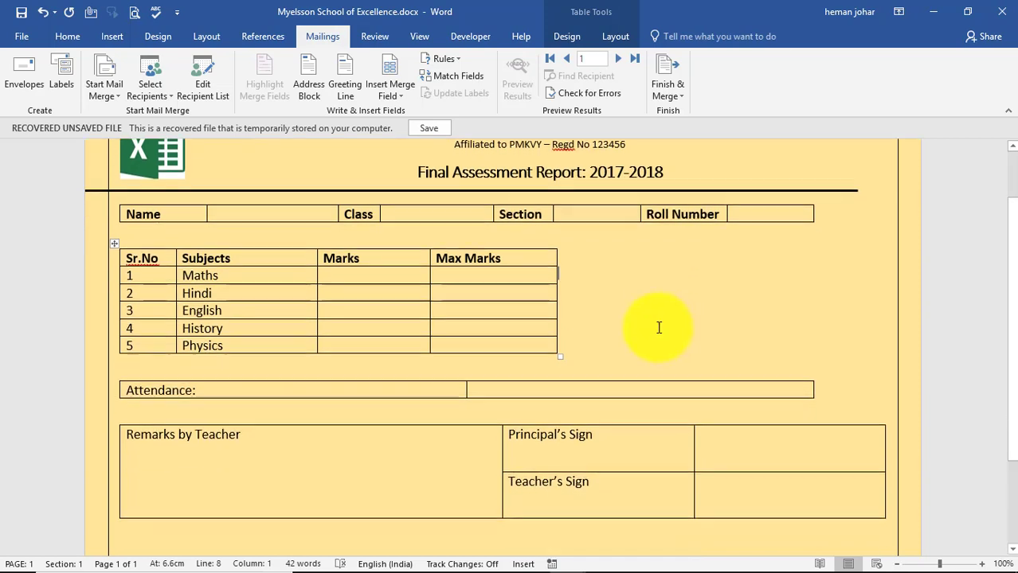
pyautogui.scroll(-3, 643, 301)
pyautogui.scroll(5, 644, 302)
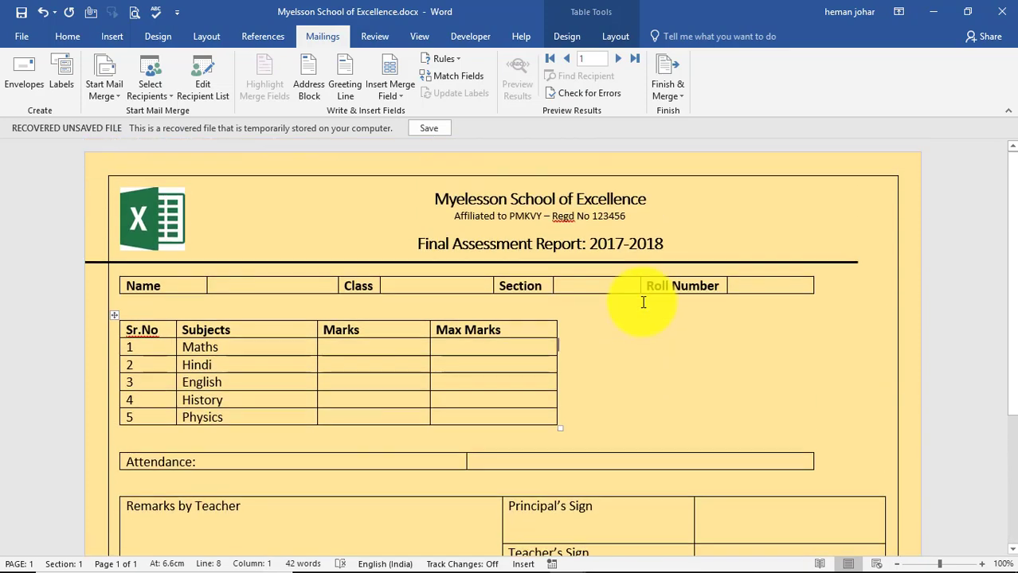